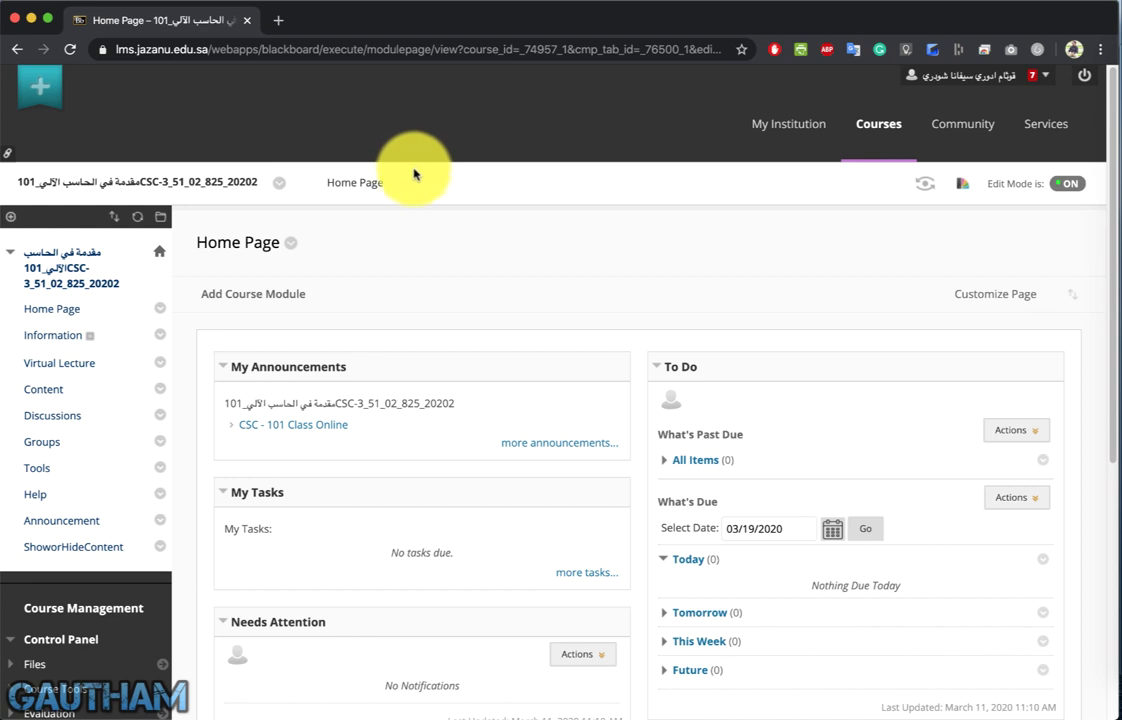
Add a content area named MyRecordings to the course menu.
{"action": "left_click", "coordinate": [11, 216]}
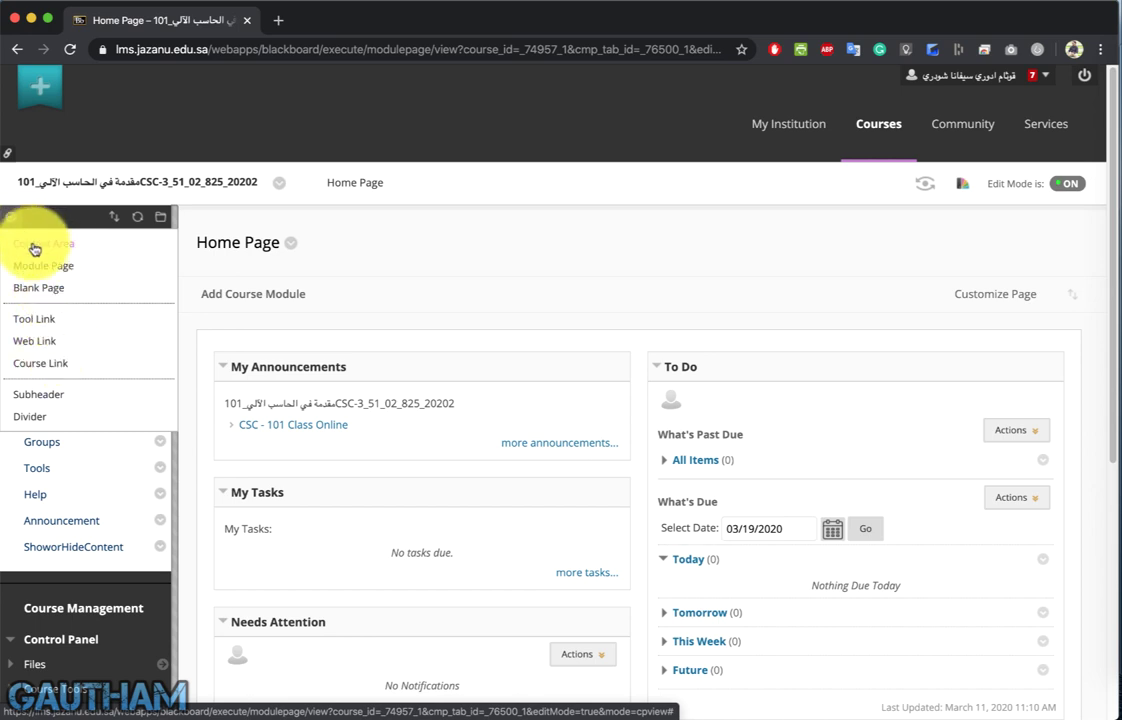
{"action": "left_click", "coordinate": [34, 244]}
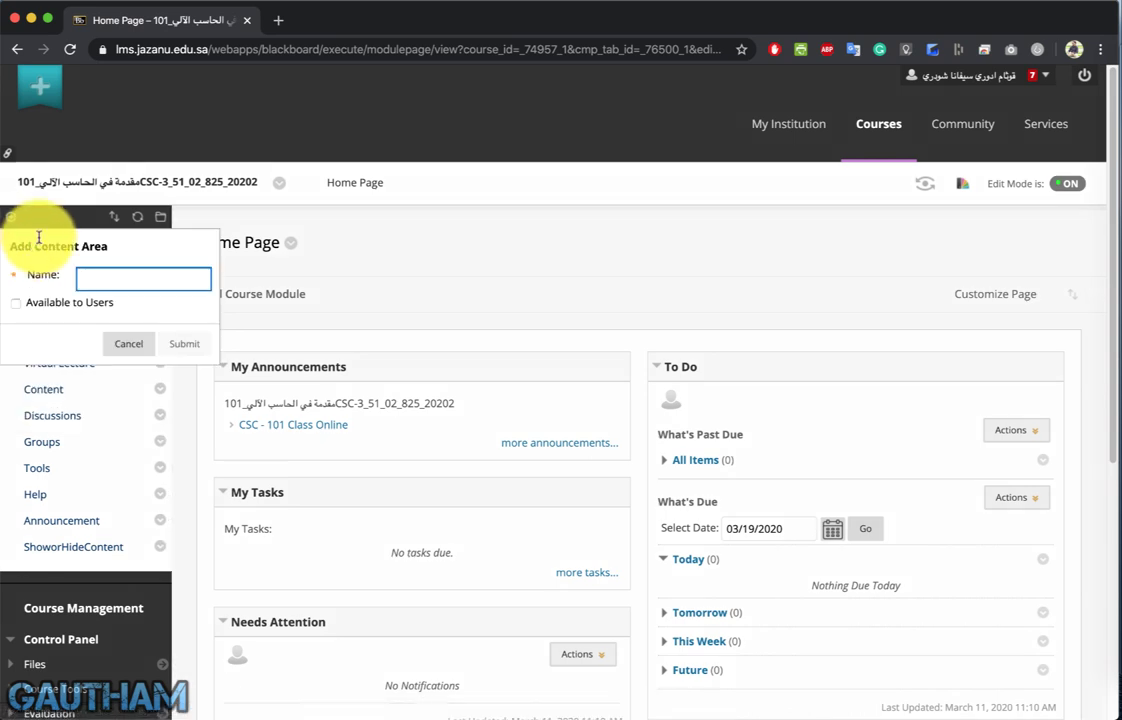
{"action": "left_click", "coordinate": [128, 286]}
{"action": "type", "text": "MyRecordings"}
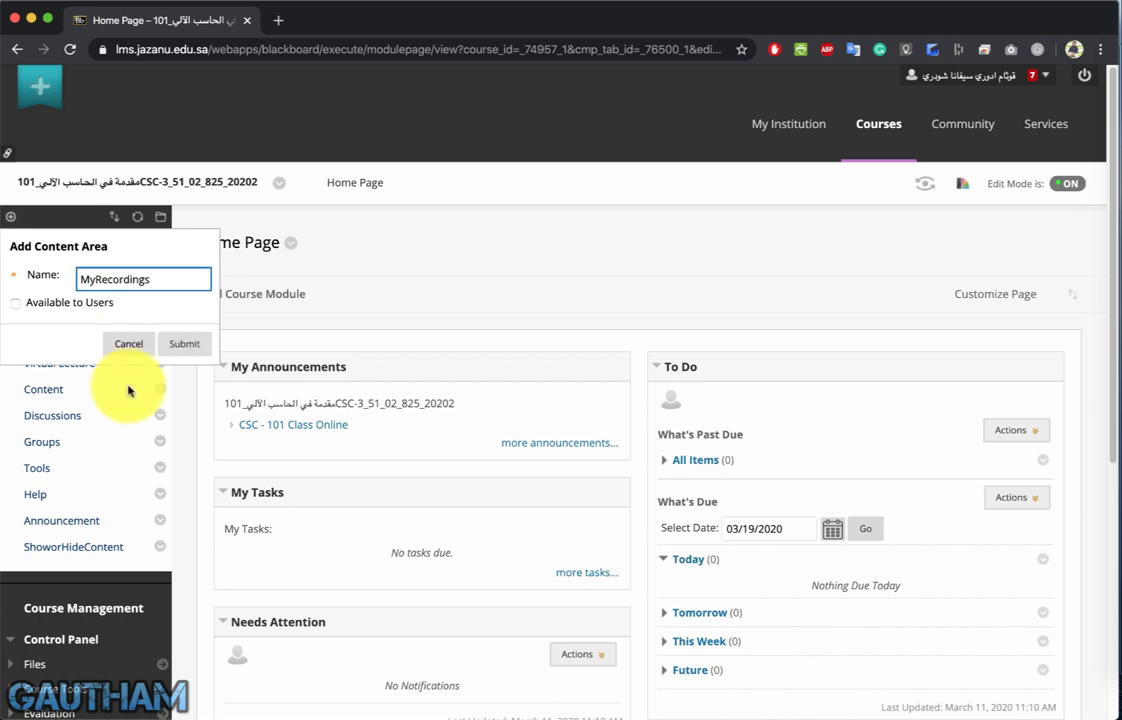
{"action": "left_click", "coordinate": [43, 303]}
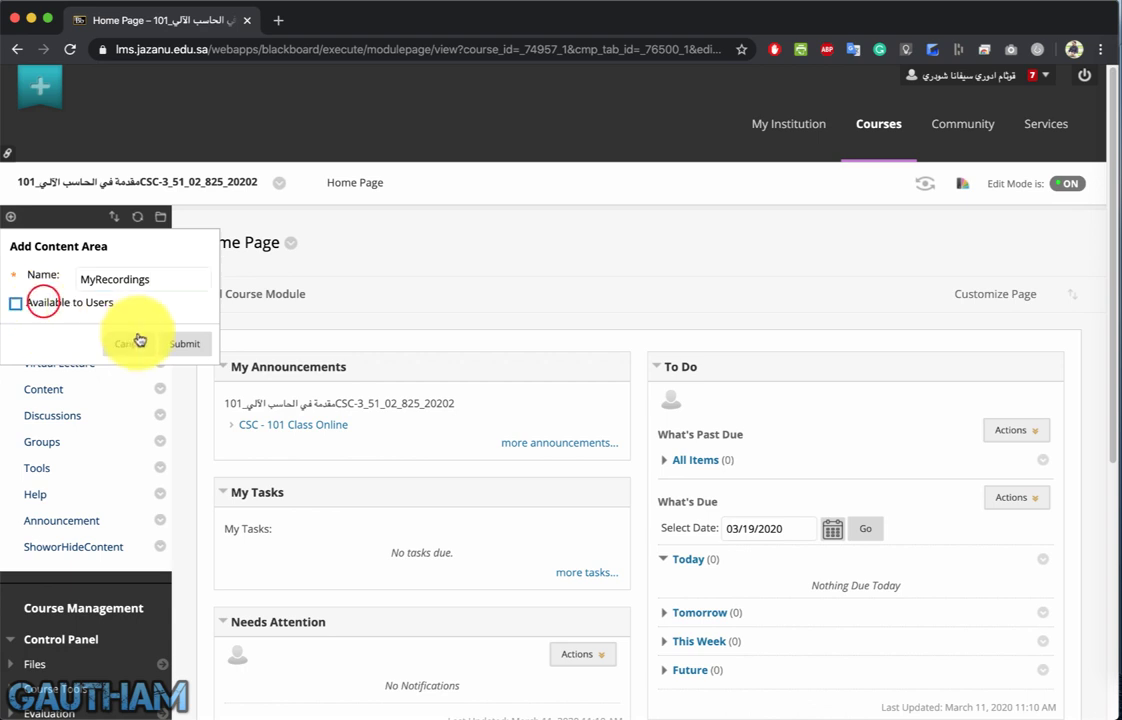
{"action": "left_click", "coordinate": [174, 343]}
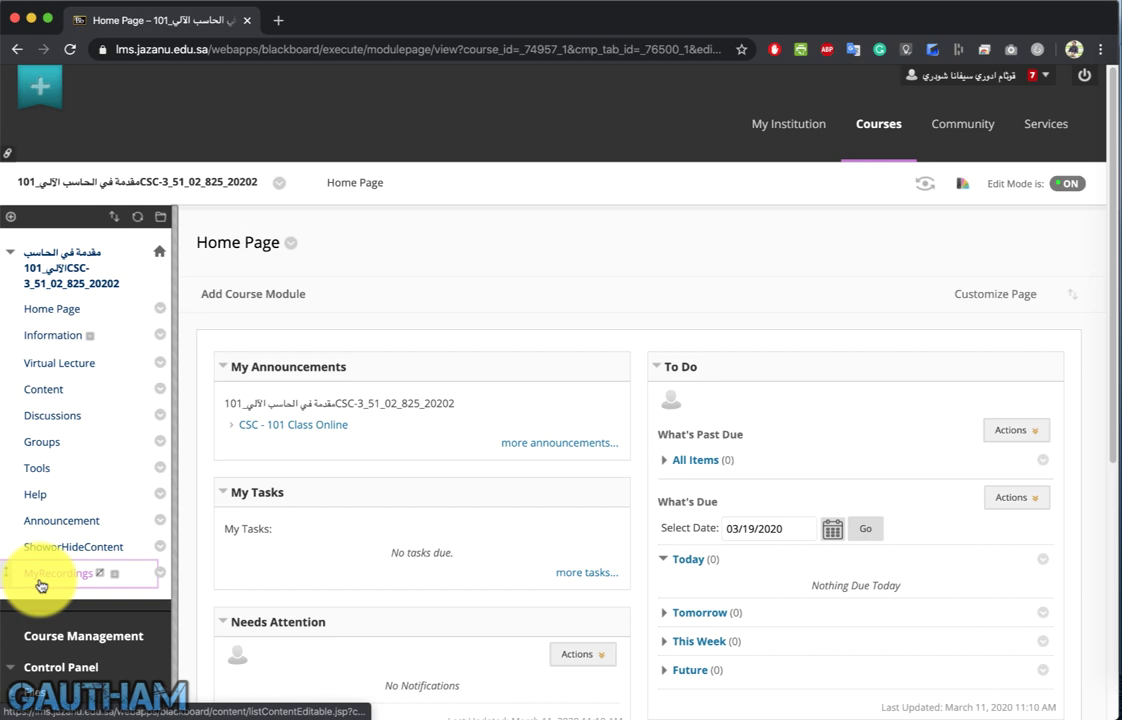
Check the course menu in student preview, and exit the preview deleting the preview user and all data.
{"action": "left_click", "coordinate": [925, 182]}
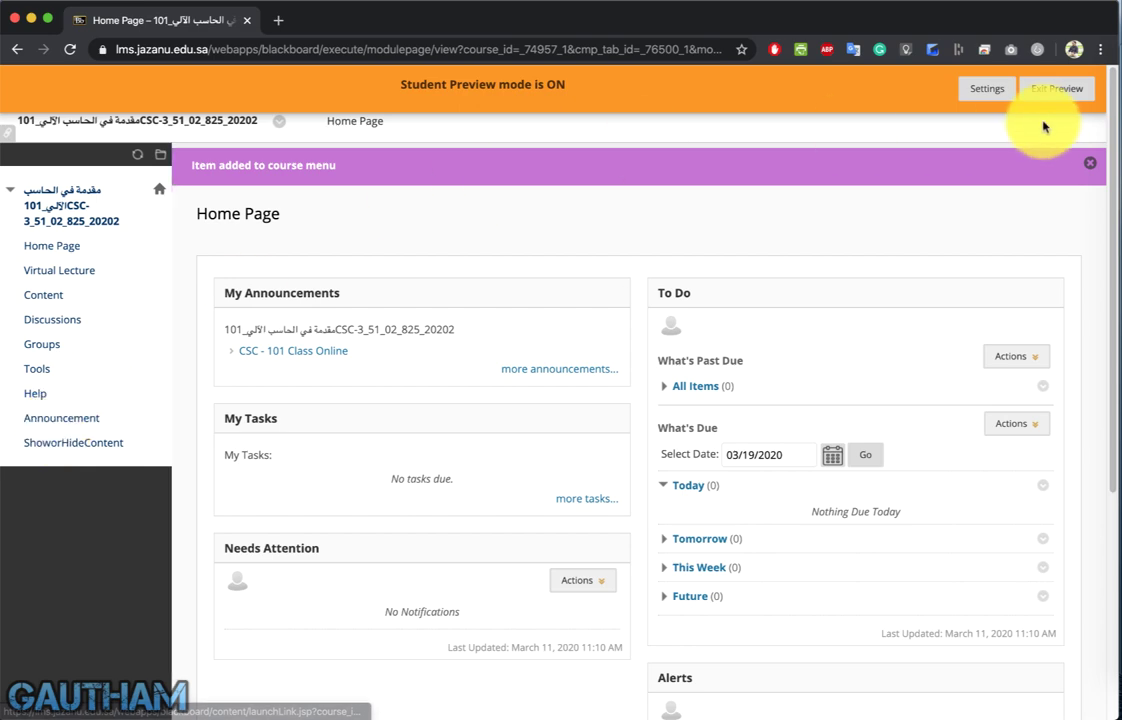
{"action": "left_click", "coordinate": [1045, 88]}
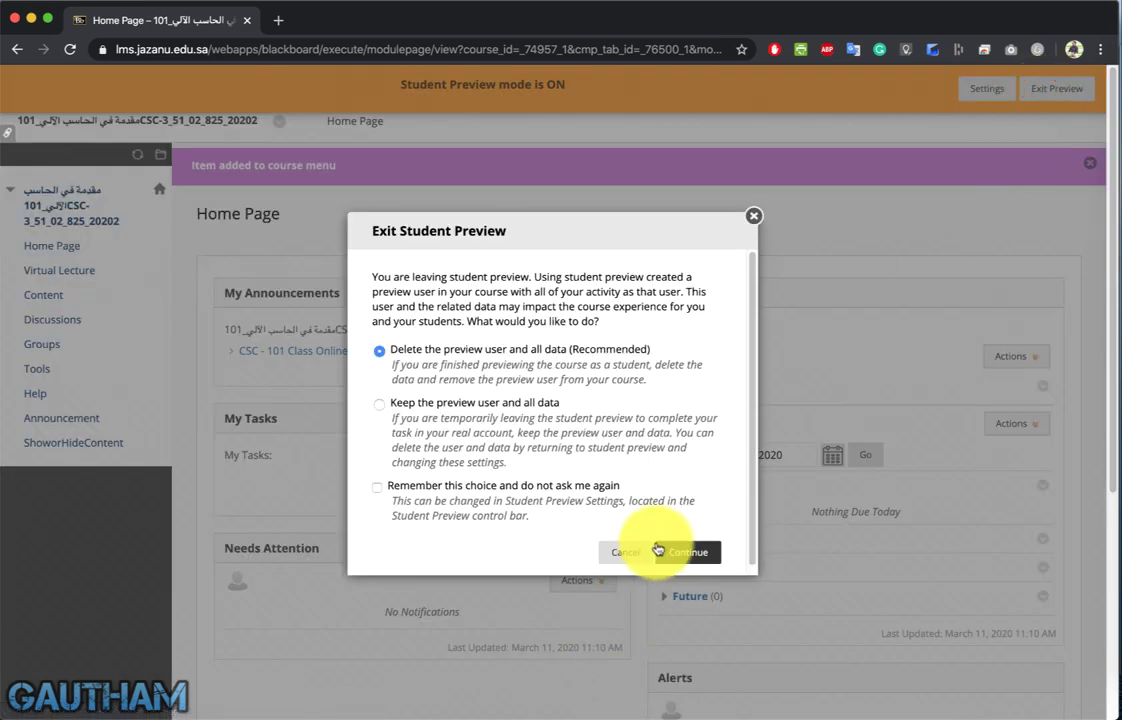
{"action": "left_click", "coordinate": [662, 552]}
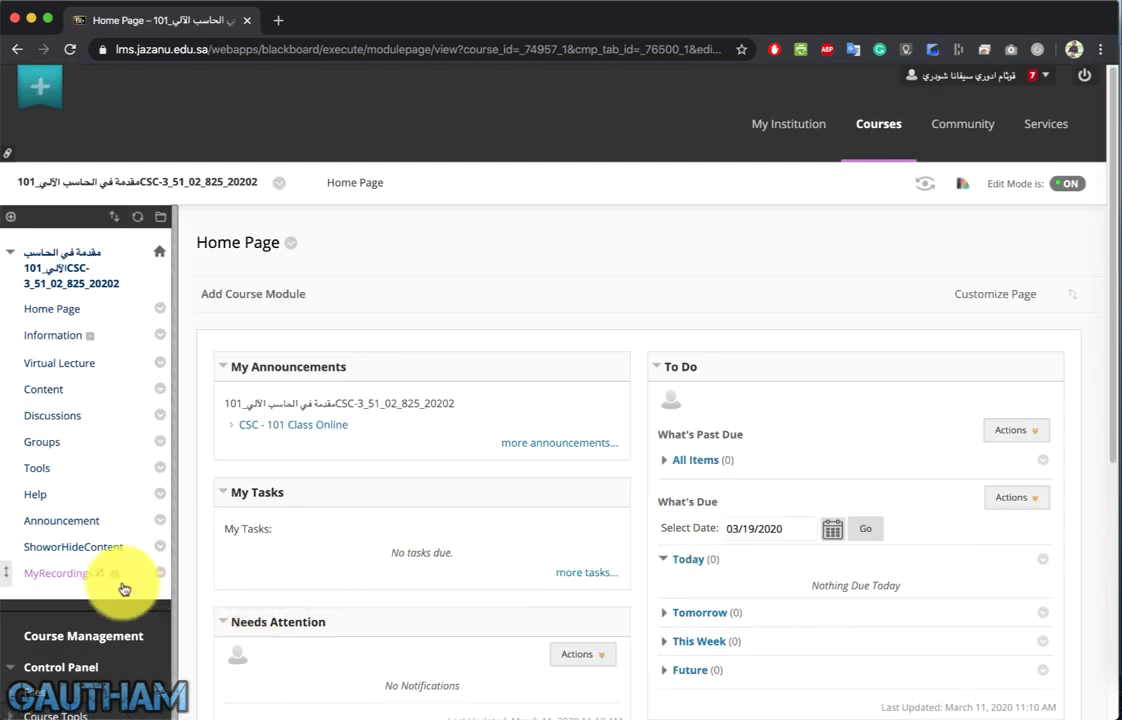
Show the MyRecordings link in the course menu to students and open that content area.
{"action": "left_click", "coordinate": [158, 575]}
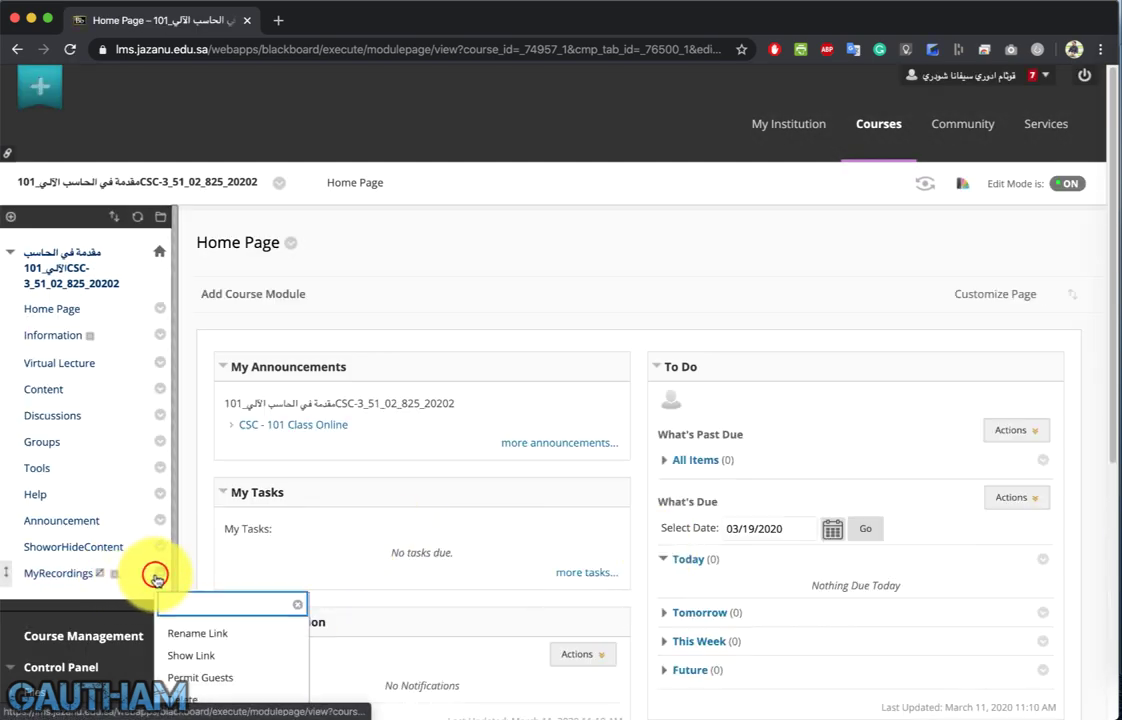
{"action": "left_click", "coordinate": [217, 654]}
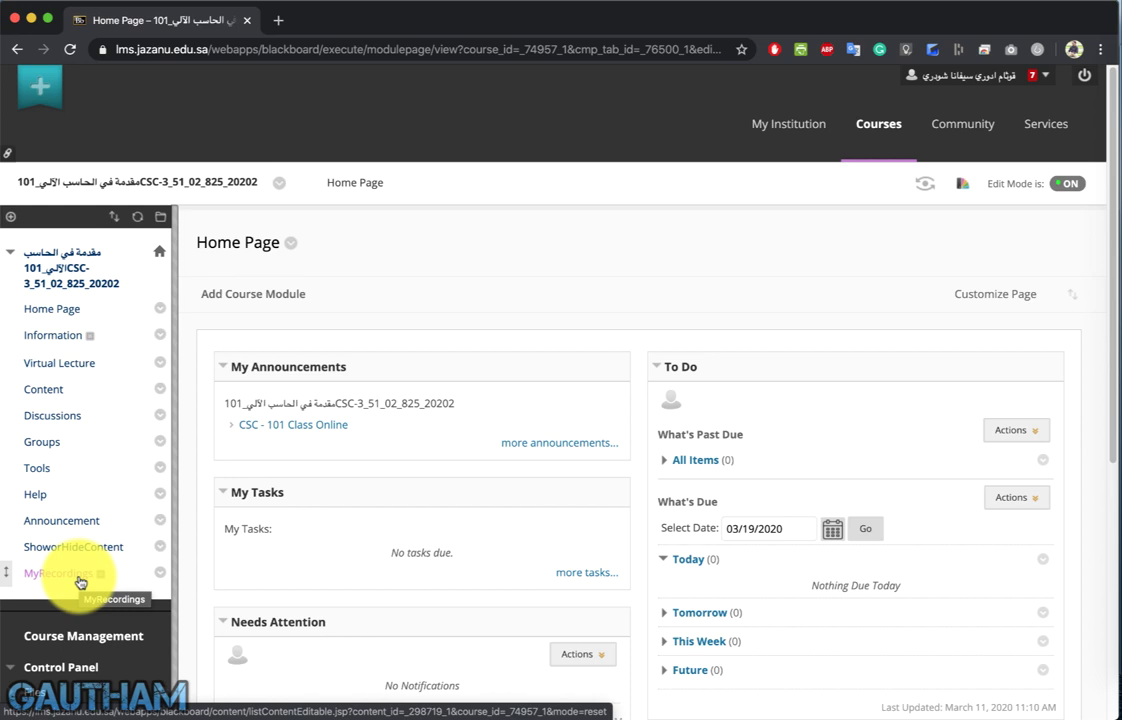
{"action": "left_click", "coordinate": [78, 578]}
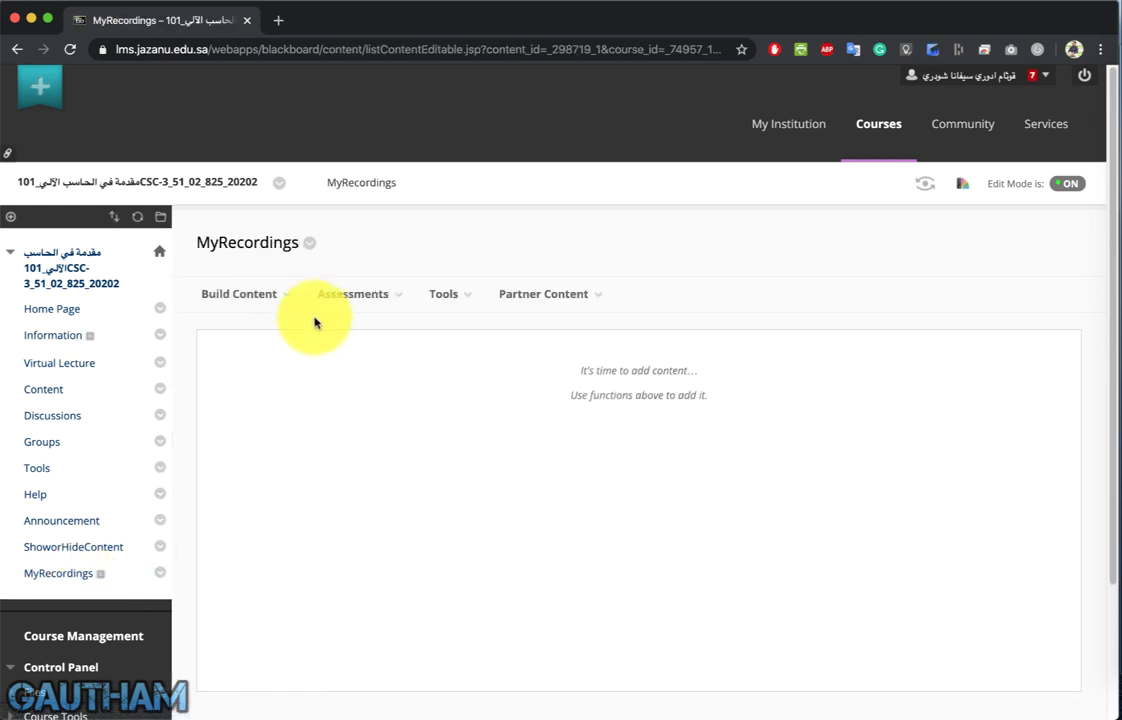
{"action": "left_click", "coordinate": [258, 298]}
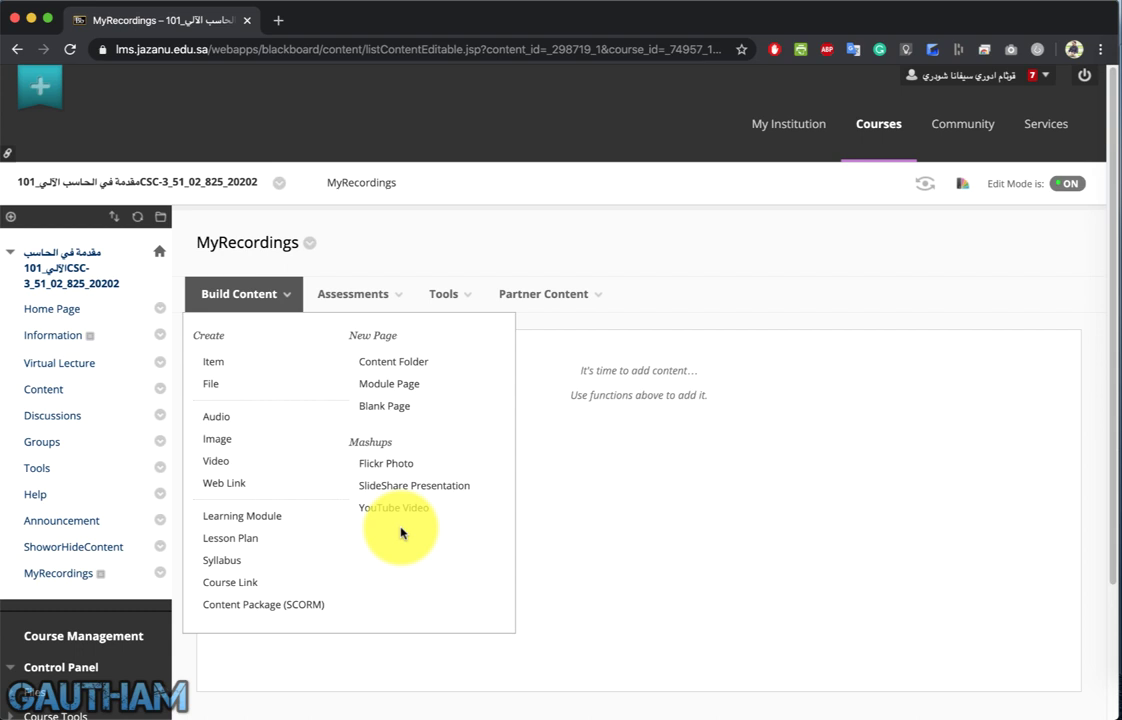
{"action": "left_click", "coordinate": [358, 310]}
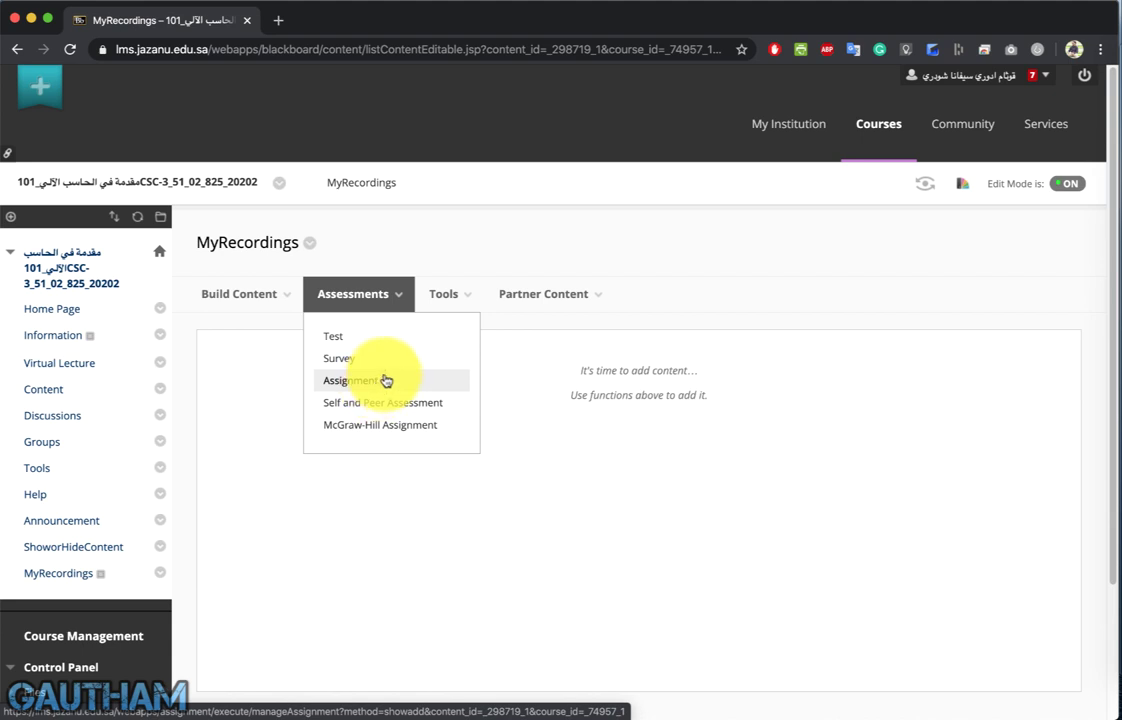
{"action": "left_click", "coordinate": [443, 294]}
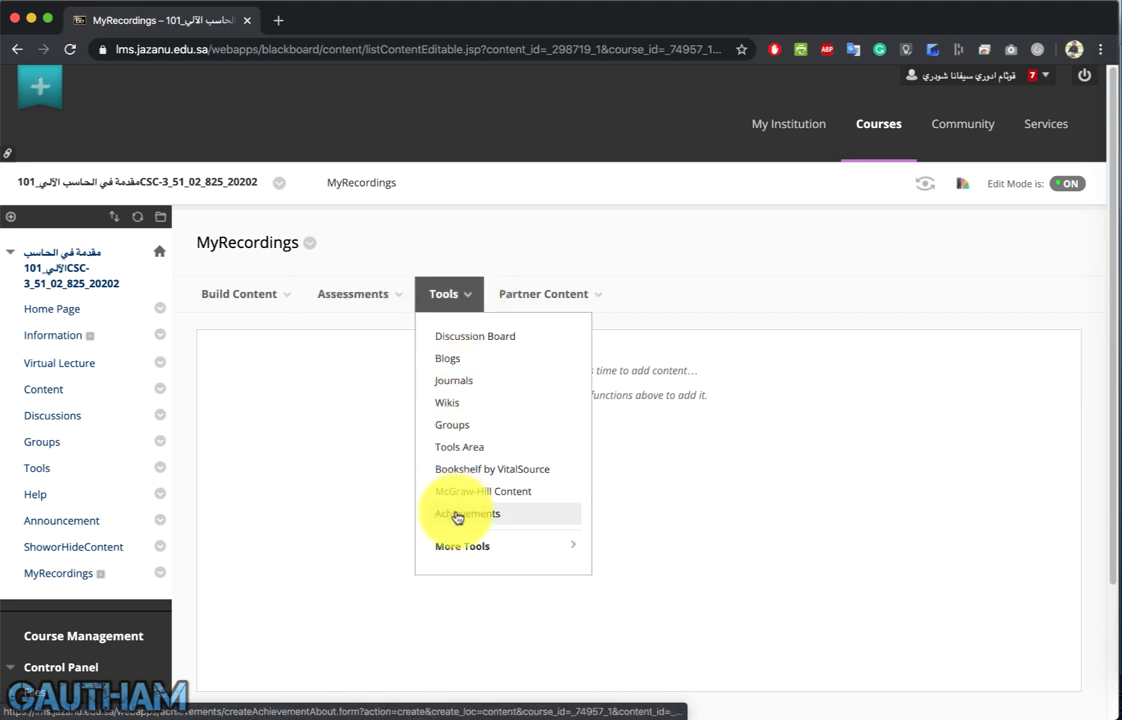
{"action": "left_click", "coordinate": [518, 303]}
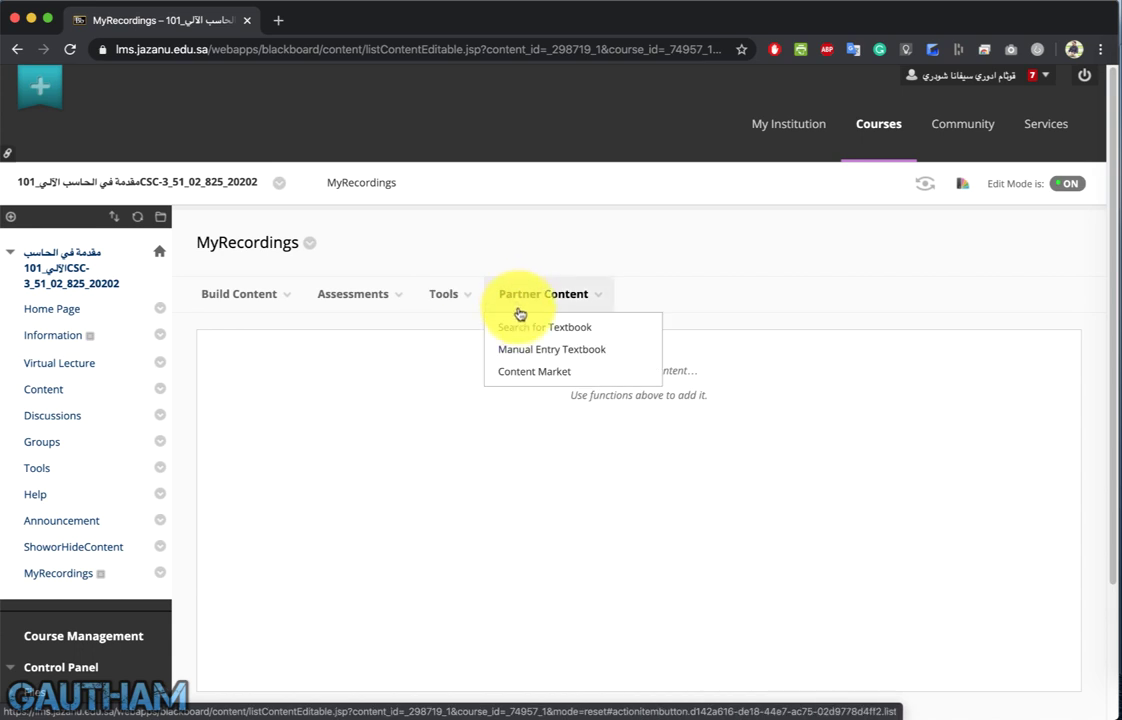
{"action": "left_click", "coordinate": [519, 306]}
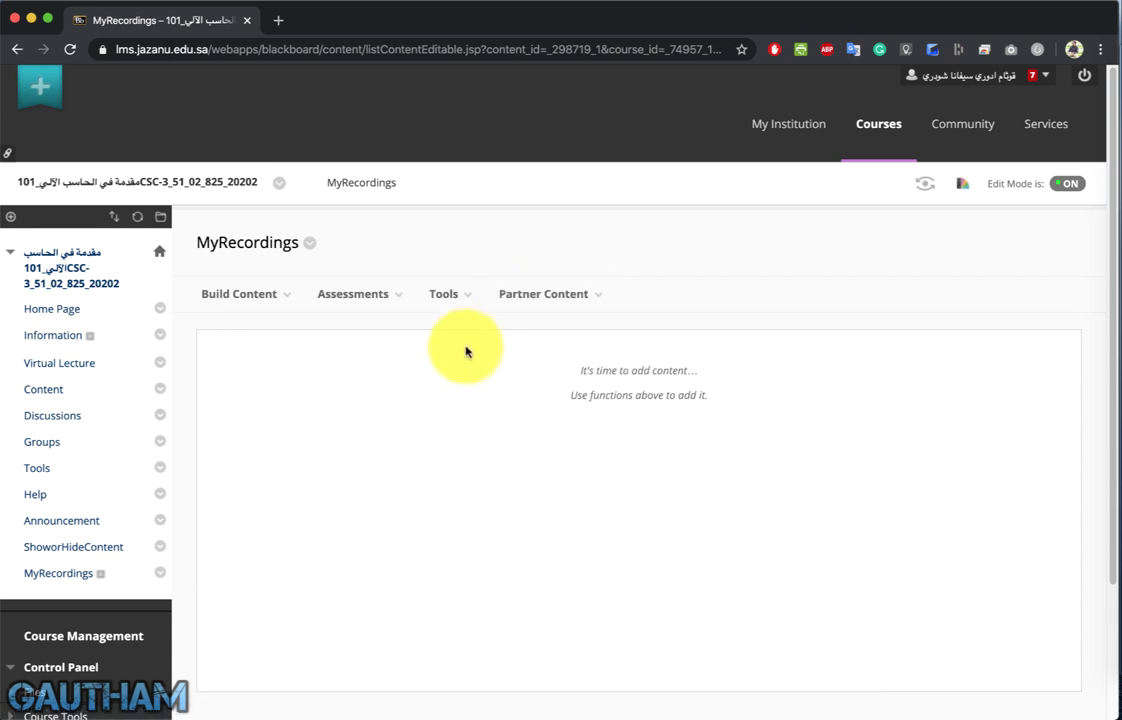
{"action": "left_click", "coordinate": [520, 295]}
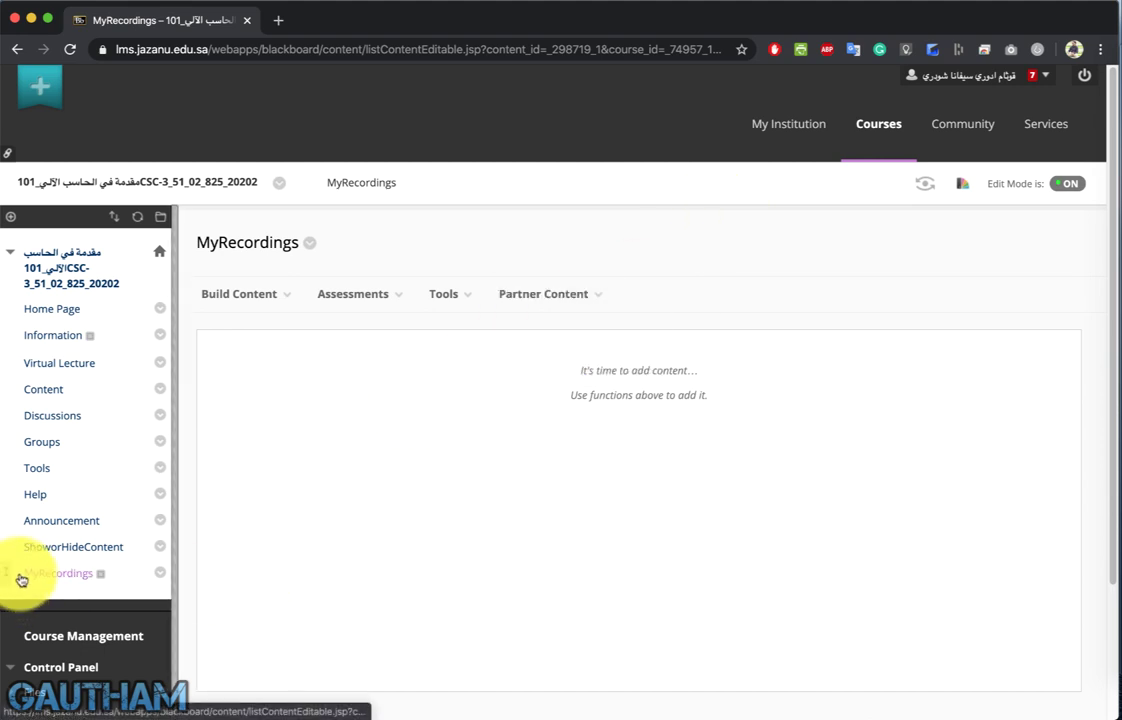
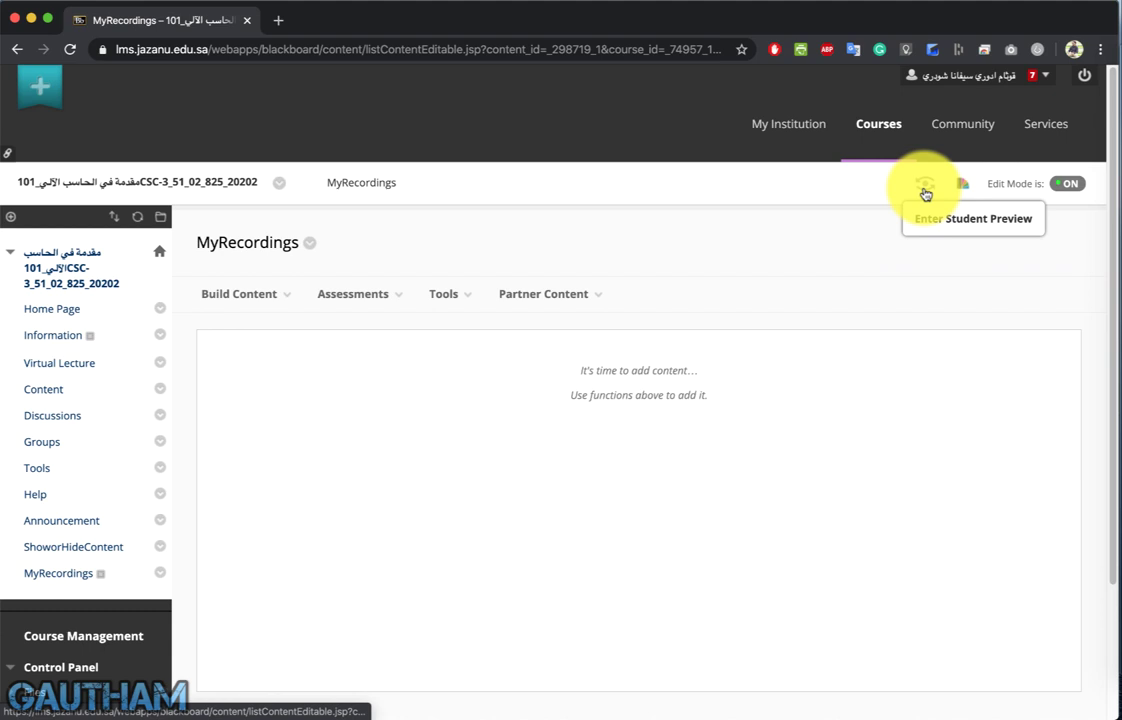
View the list of recordings in the course's Virtual Lecture area.
{"action": "left_click", "coordinate": [88, 368]}
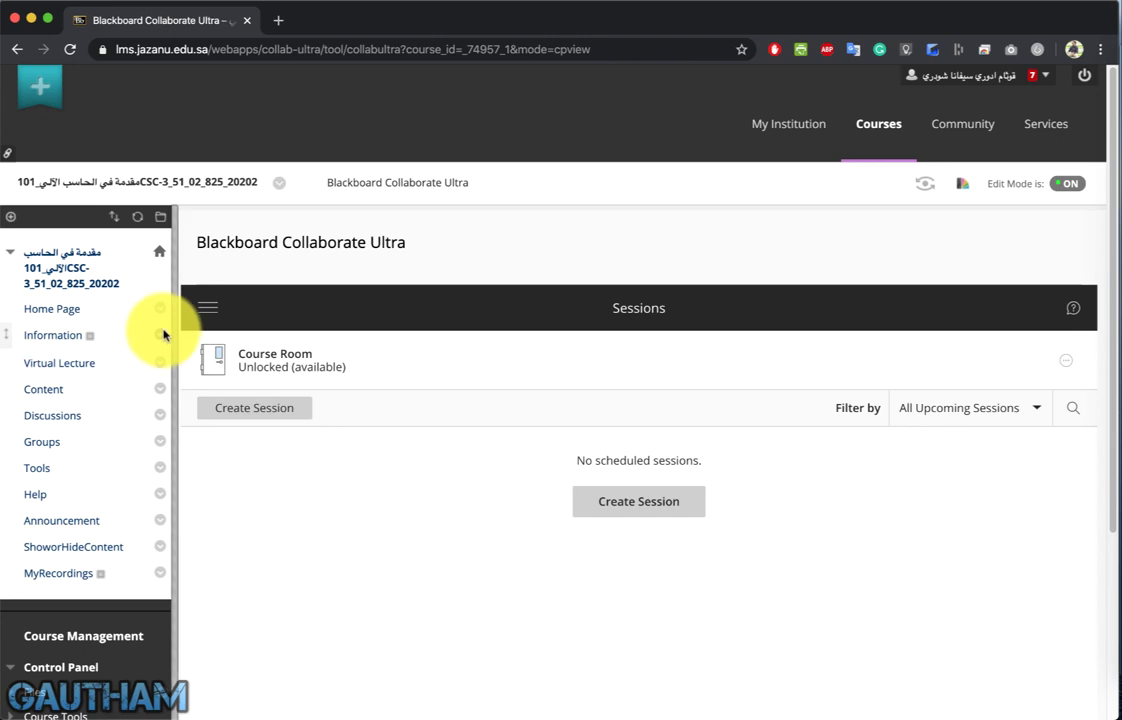
{"action": "left_click", "coordinate": [210, 306]}
{"action": "left_click", "coordinate": [244, 218]}
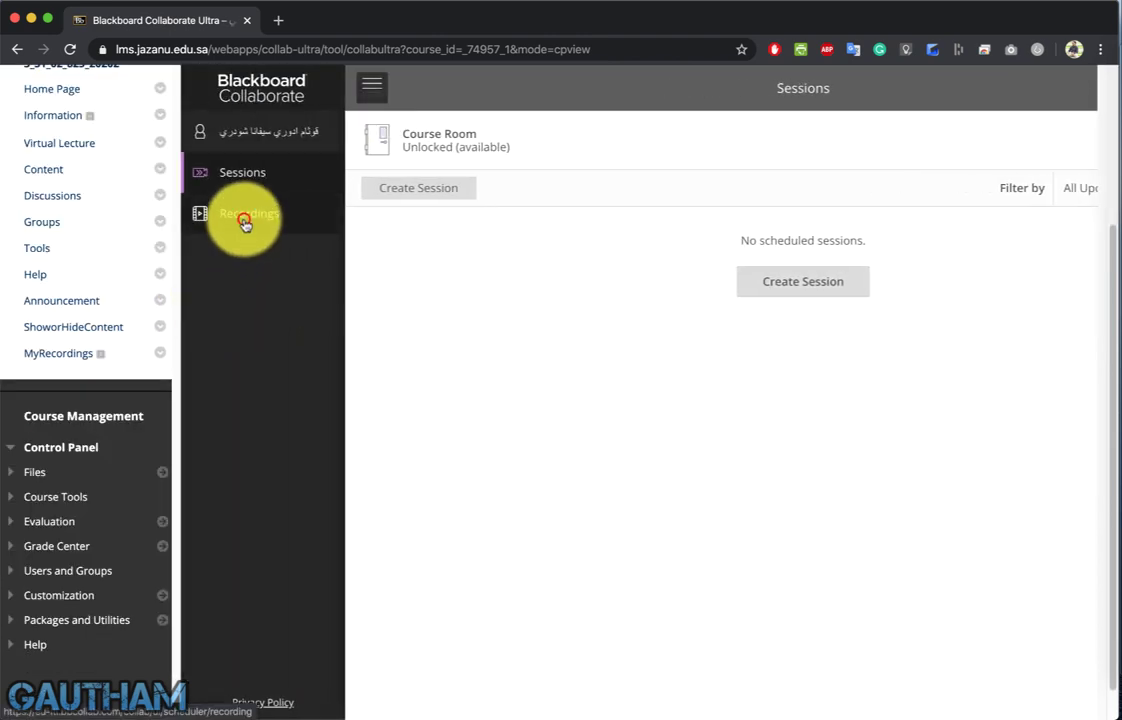
{"action": "scroll", "coordinate": [600, 166], "scroll_direction": "up", "scroll_amount": 3}
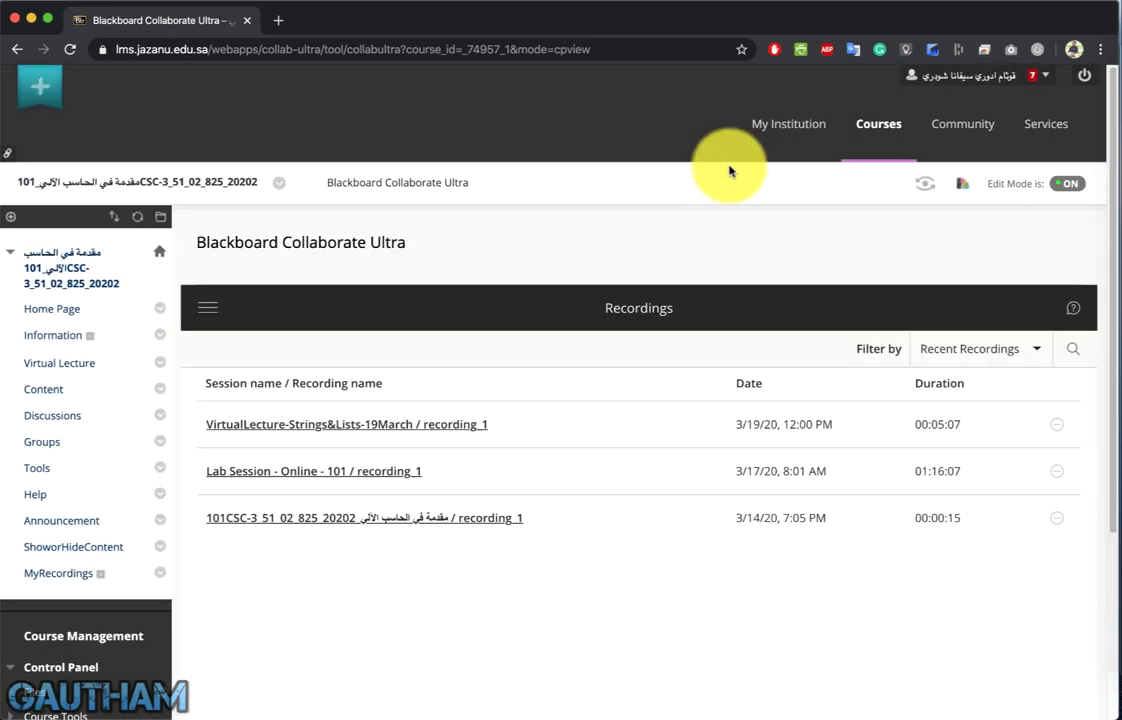
Examine the Virtual Lecture recordings in student preview, and exit the preview deleting the preview user and all data.
{"action": "left_click", "coordinate": [929, 187]}
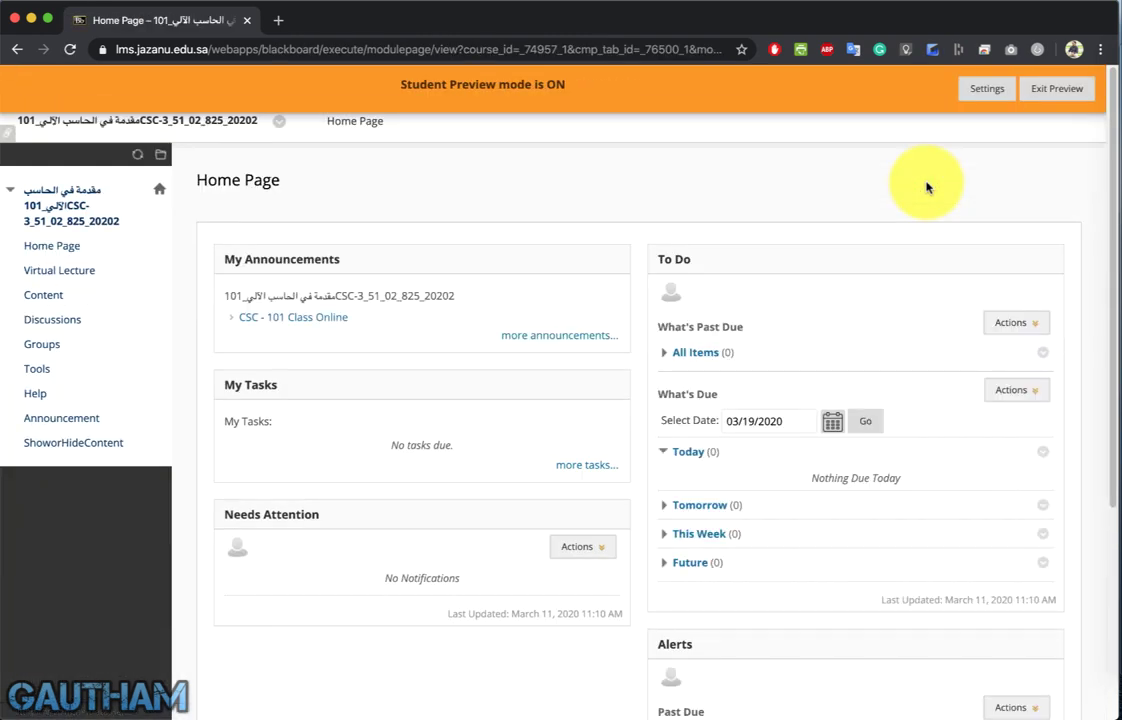
{"action": "left_click", "coordinate": [41, 270]}
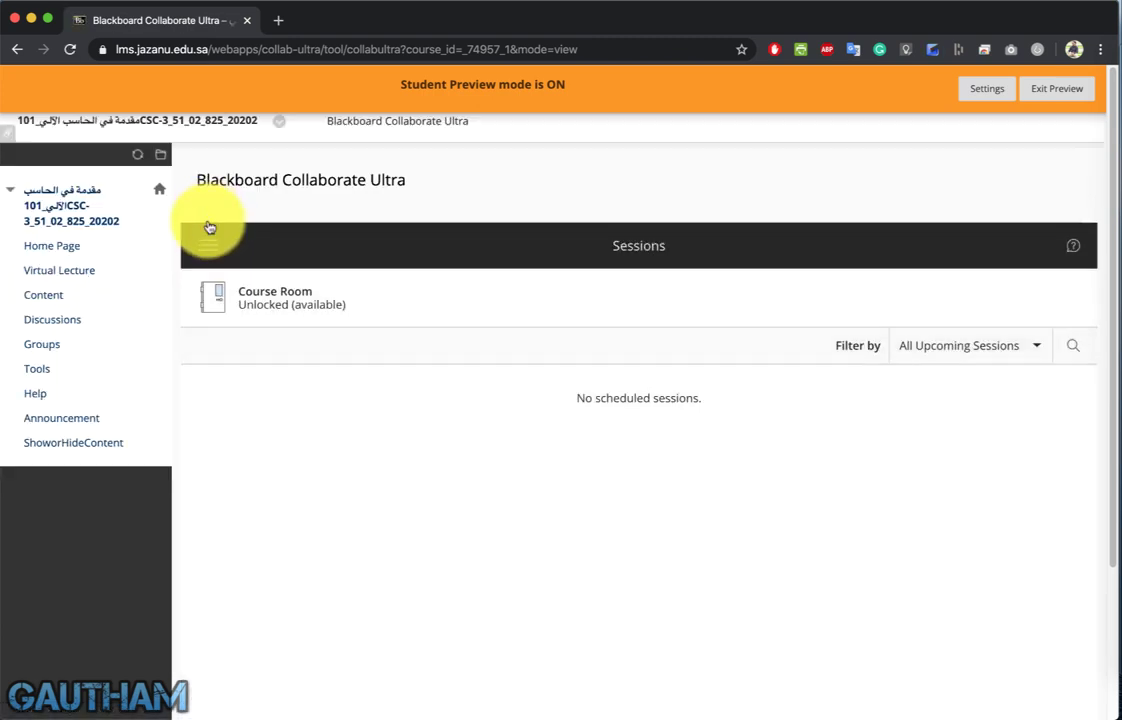
{"action": "left_click", "coordinate": [209, 230]}
{"action": "left_click", "coordinate": [209, 232]}
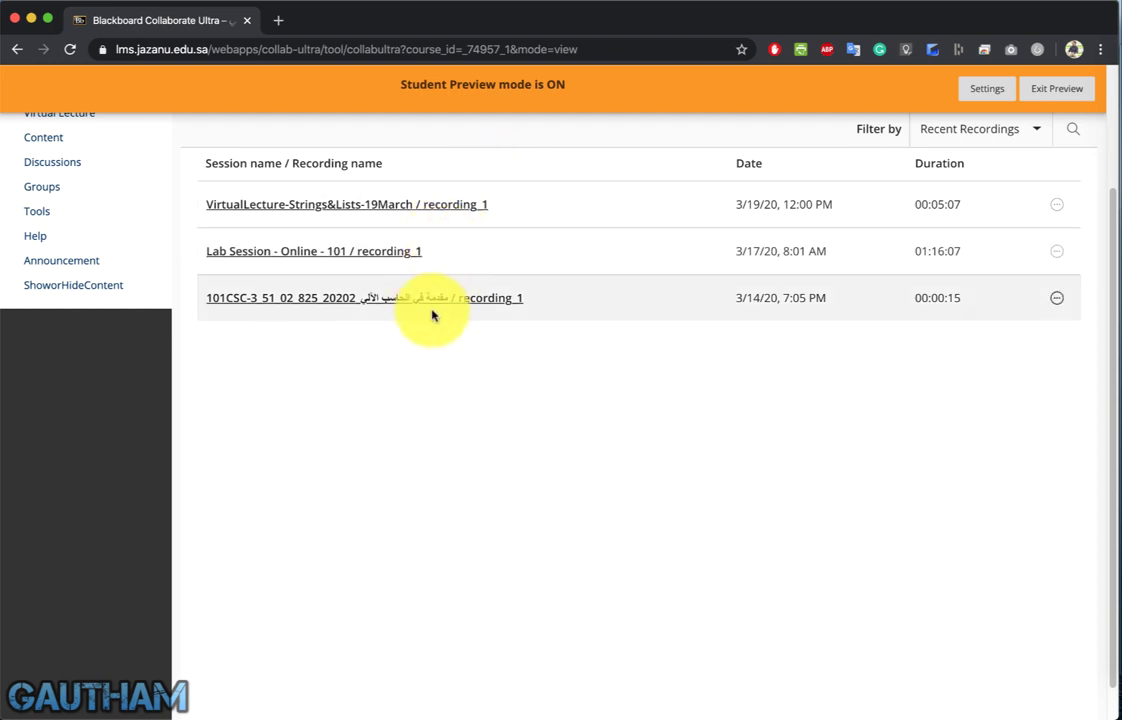
{"action": "scroll", "coordinate": [470, 375], "scroll_direction": "up", "scroll_amount": 2}
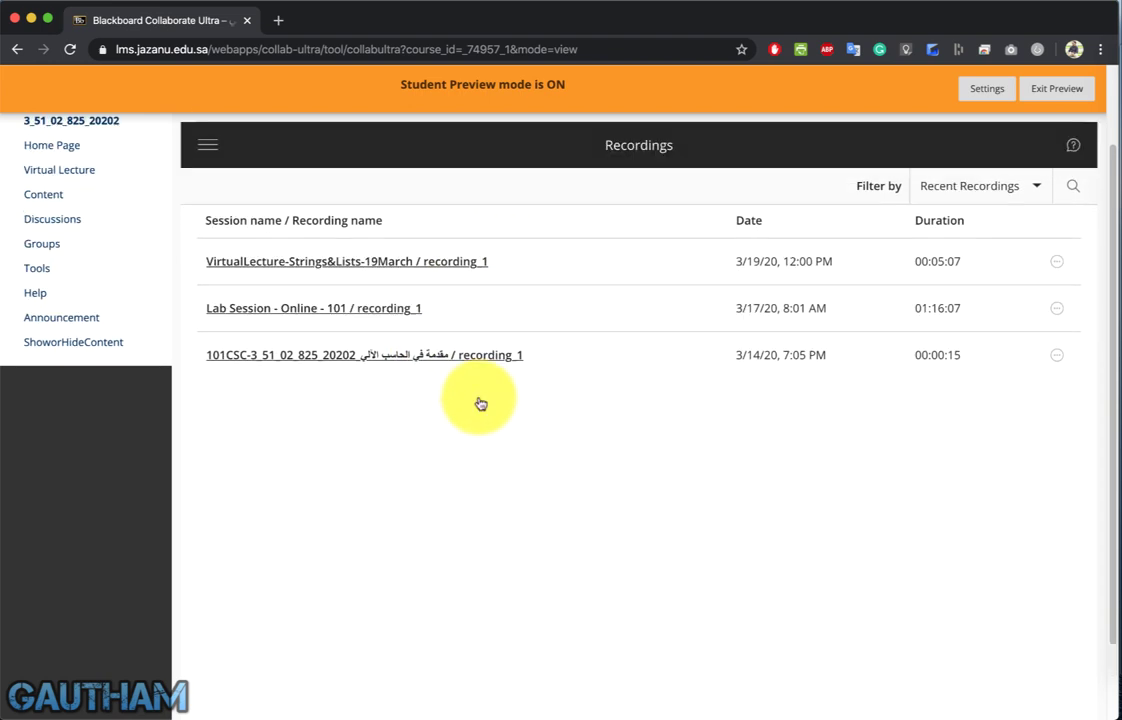
{"action": "left_click", "coordinate": [1042, 92]}
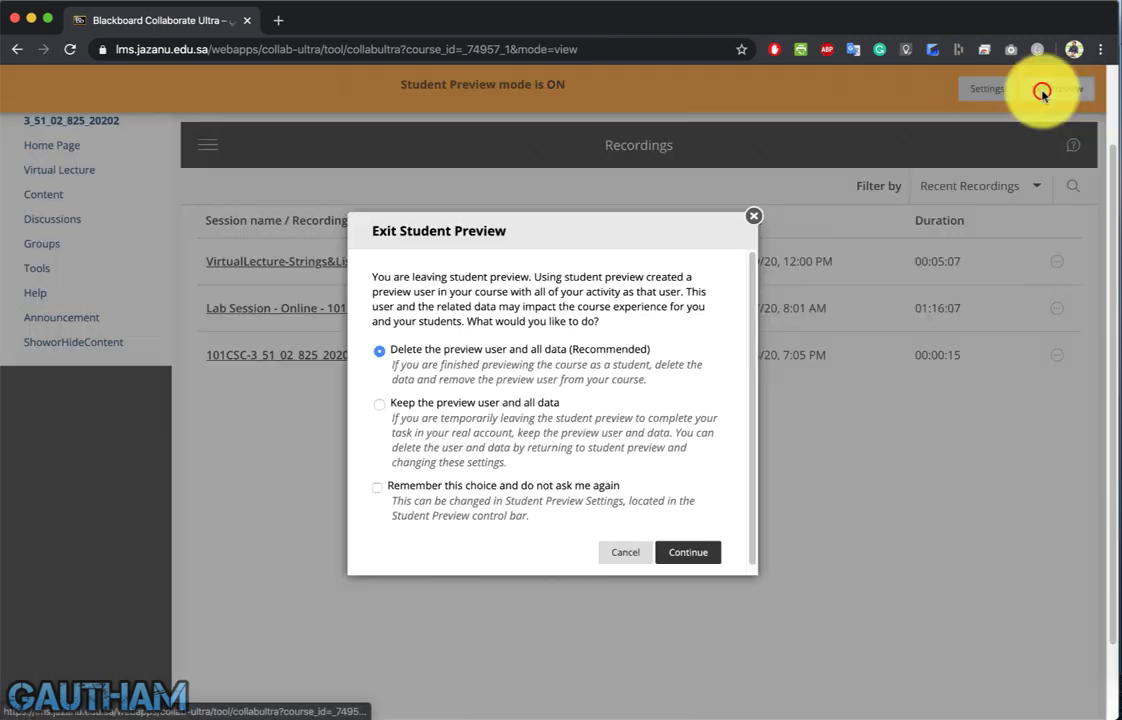
{"action": "left_click", "coordinate": [705, 552]}
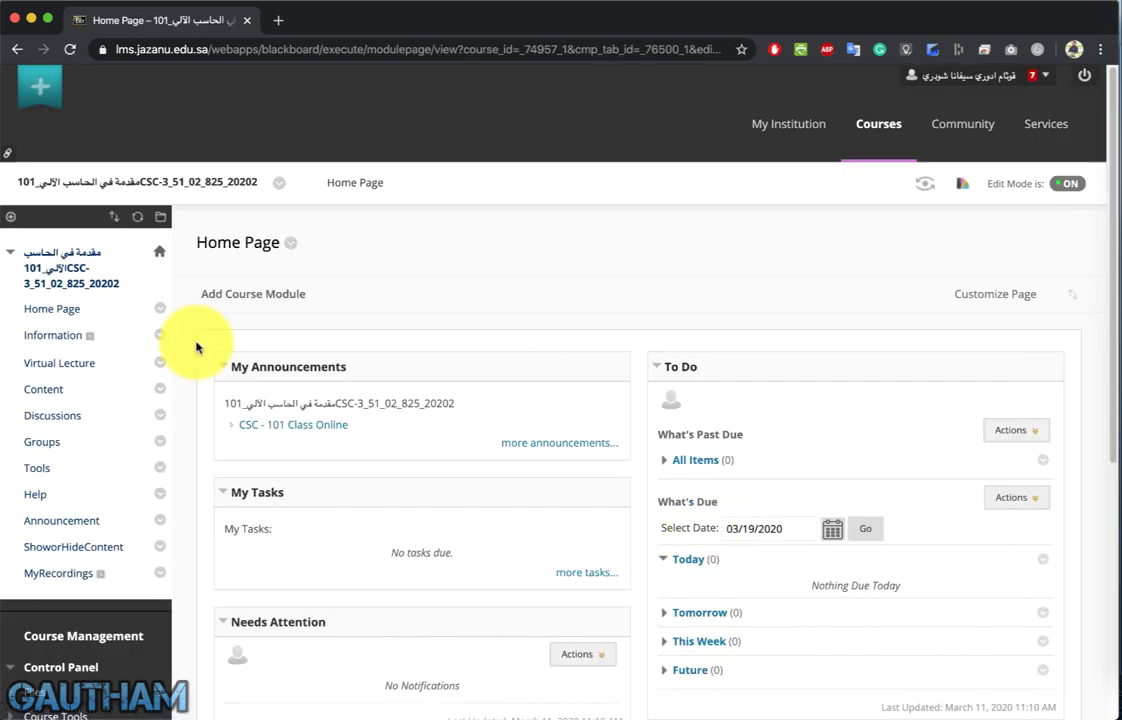
Create a Virtual Lecture session named "Python- Lists & Strings" with the default start and end times.
{"action": "left_click", "coordinate": [99, 360]}
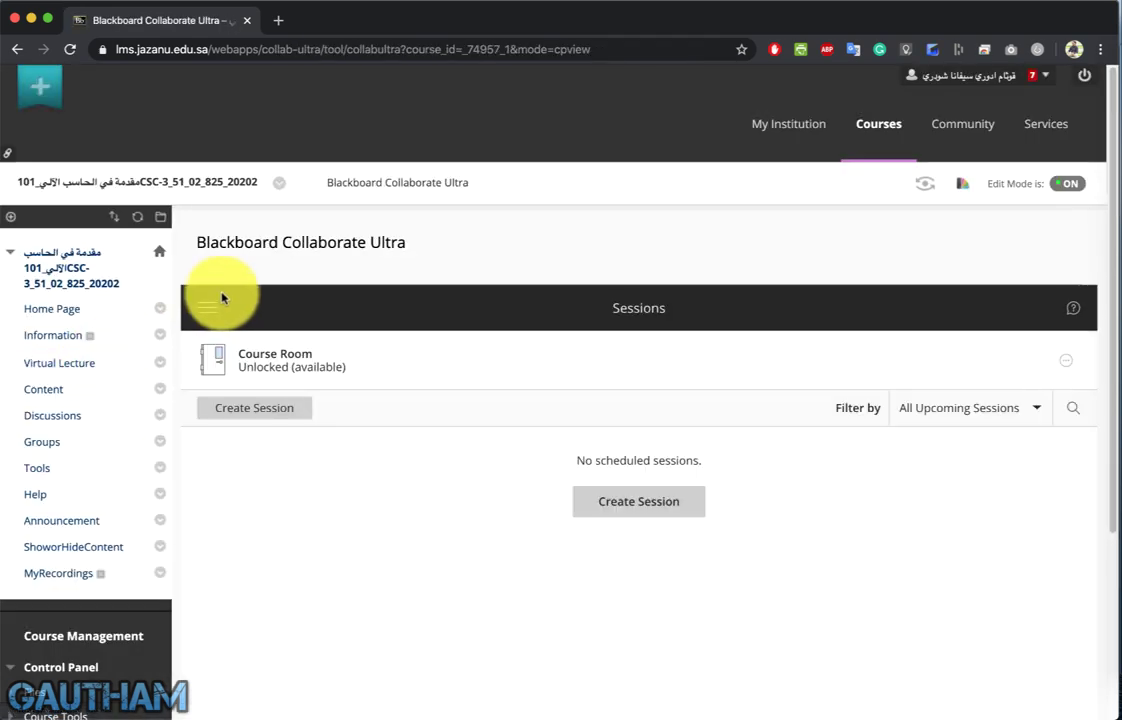
{"action": "left_click", "coordinate": [257, 418]}
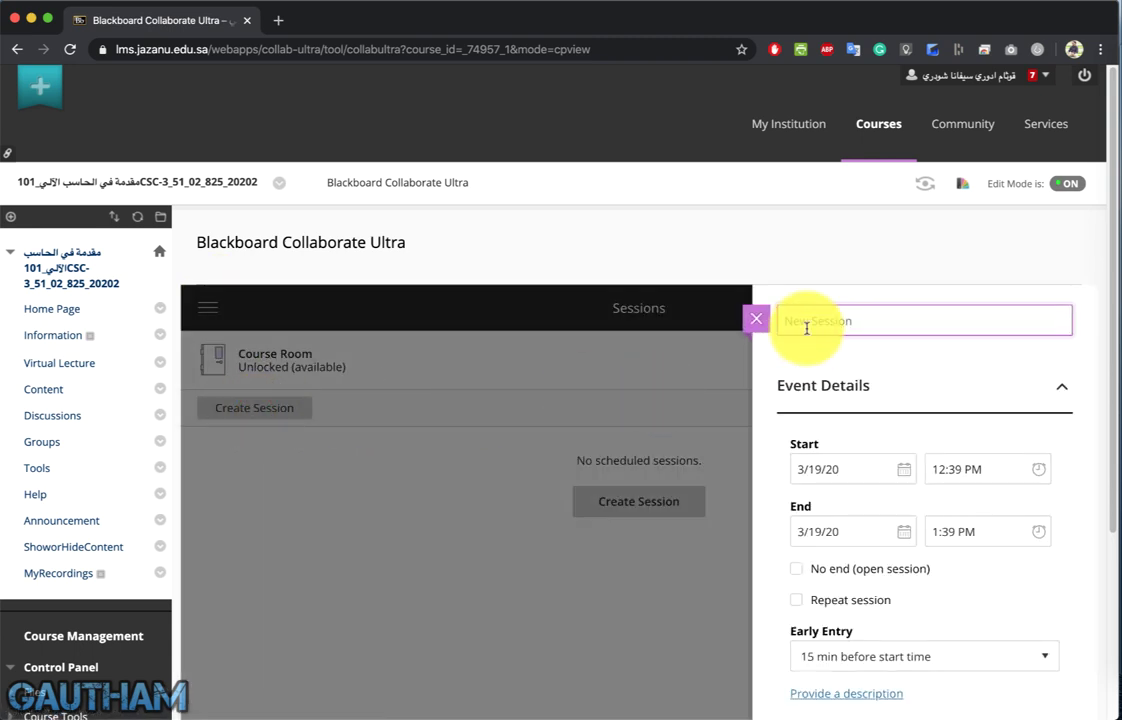
{"action": "left_click", "coordinate": [808, 316]}
{"action": "type", "text": "Python- Lists & Strings"}
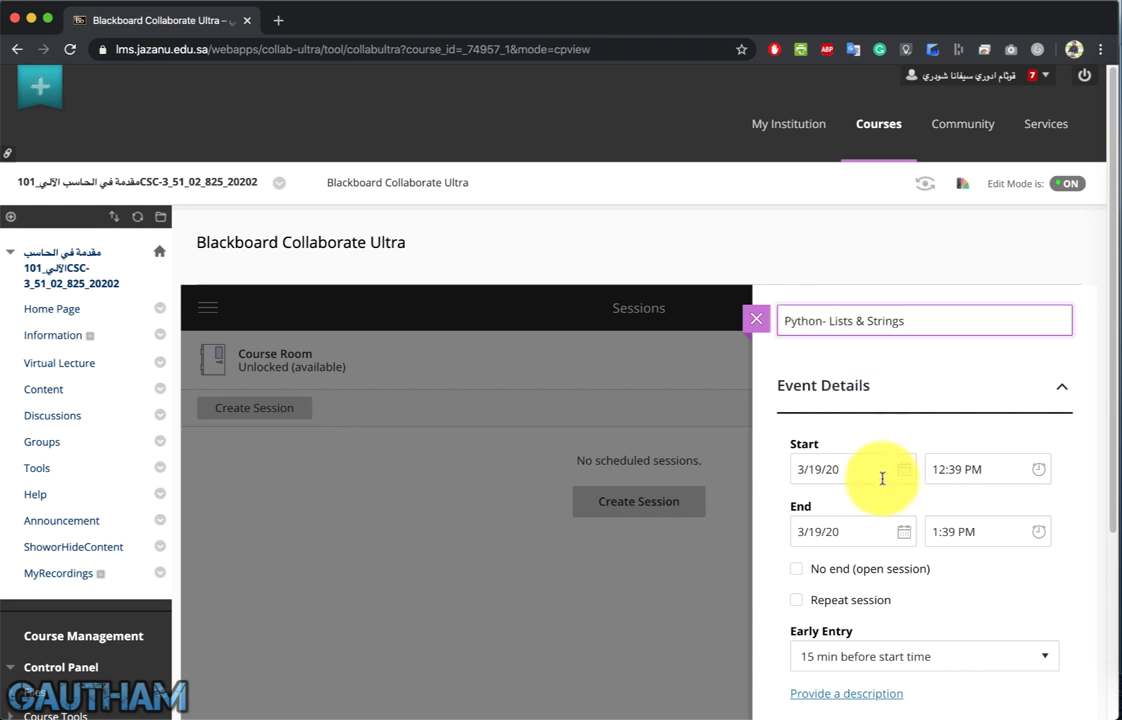
{"action": "scroll", "coordinate": [884, 490], "scroll_direction": "down", "scroll_amount": 1}
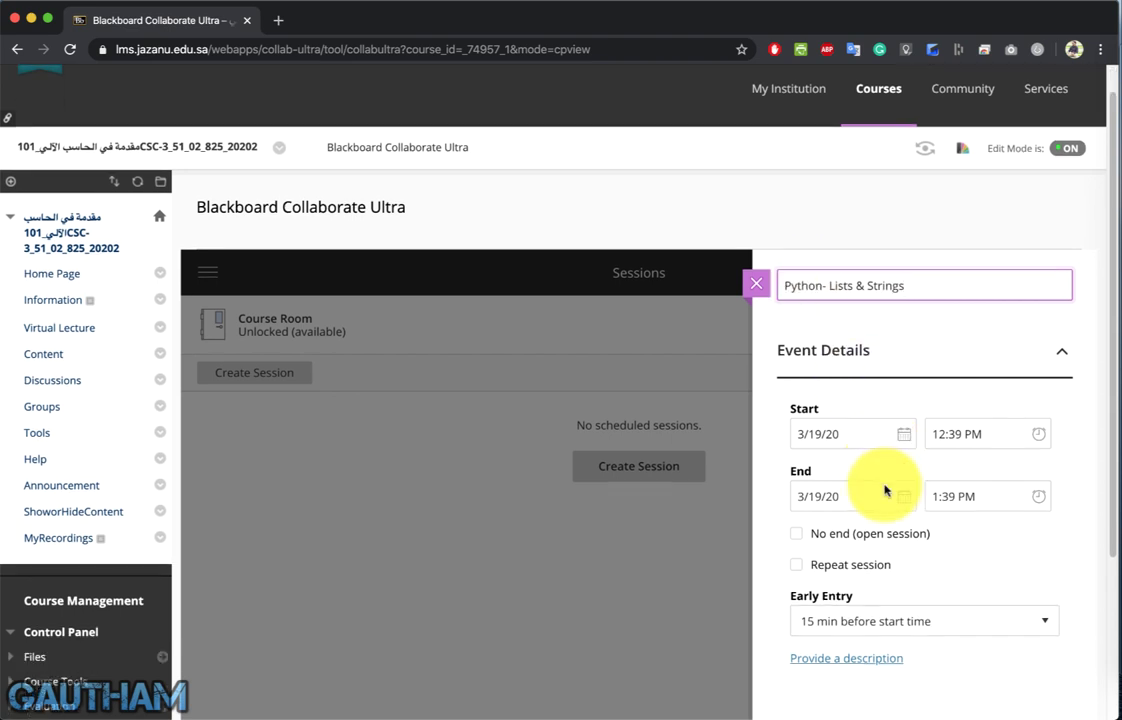
{"action": "scroll", "coordinate": [939, 513], "scroll_direction": "down", "scroll_amount": 5}
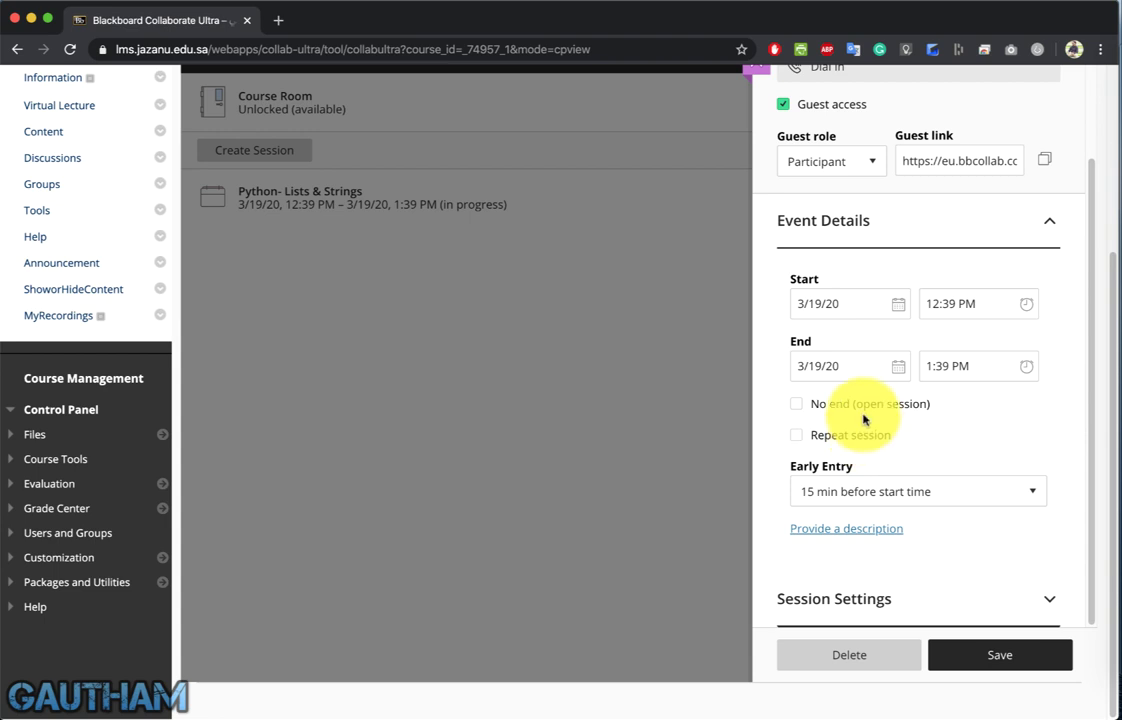
Make the "Python- Lists & Strings" session repeat every week on Tuesday and Thursday.
{"action": "left_click", "coordinate": [864, 434]}
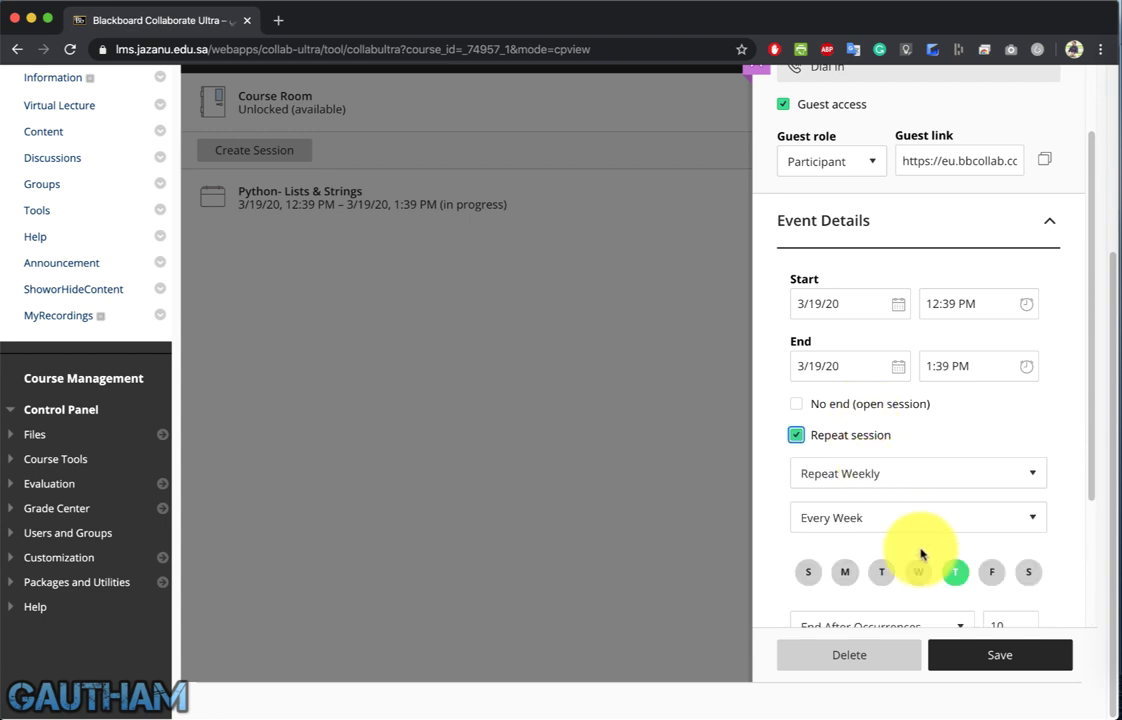
{"action": "left_click", "coordinate": [876, 580]}
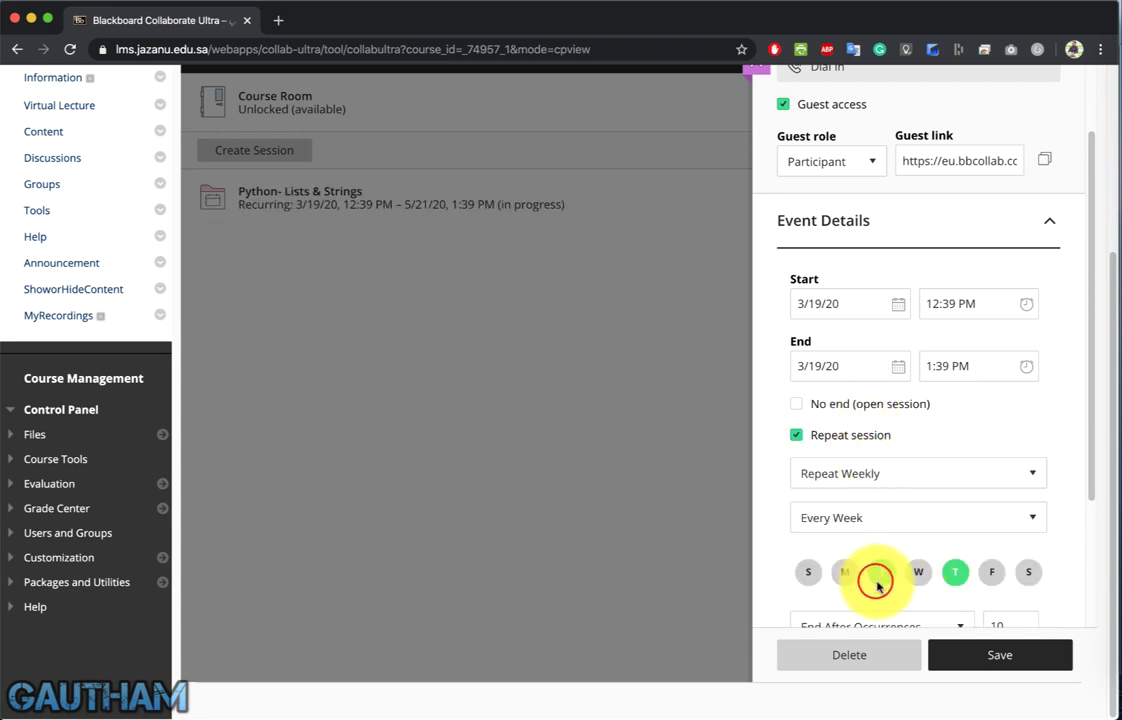
{"action": "scroll", "coordinate": [901, 601], "scroll_direction": "down", "scroll_amount": 1}
{"action": "scroll", "coordinate": [901, 601], "scroll_direction": "down", "scroll_amount": 4}
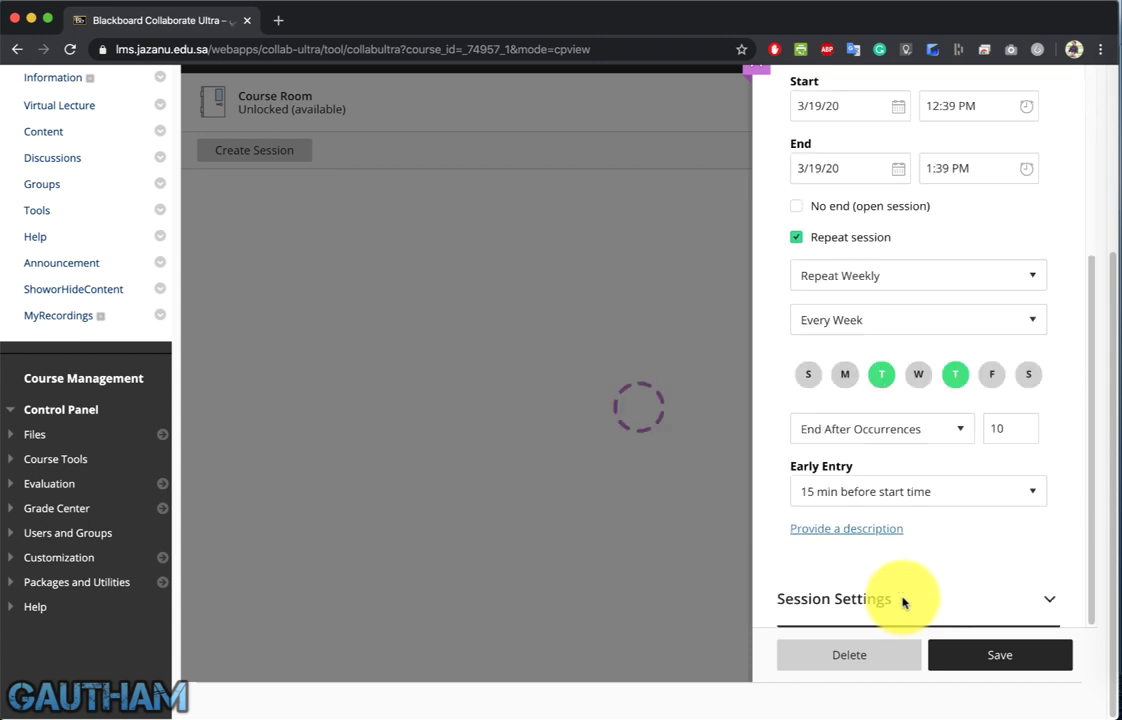
Allow recording downloads and turn off participants' video sharing in the session settings, and save the session.
{"action": "left_click", "coordinate": [866, 527]}
{"action": "scroll", "coordinate": [866, 527], "scroll_direction": "down", "scroll_amount": 1}
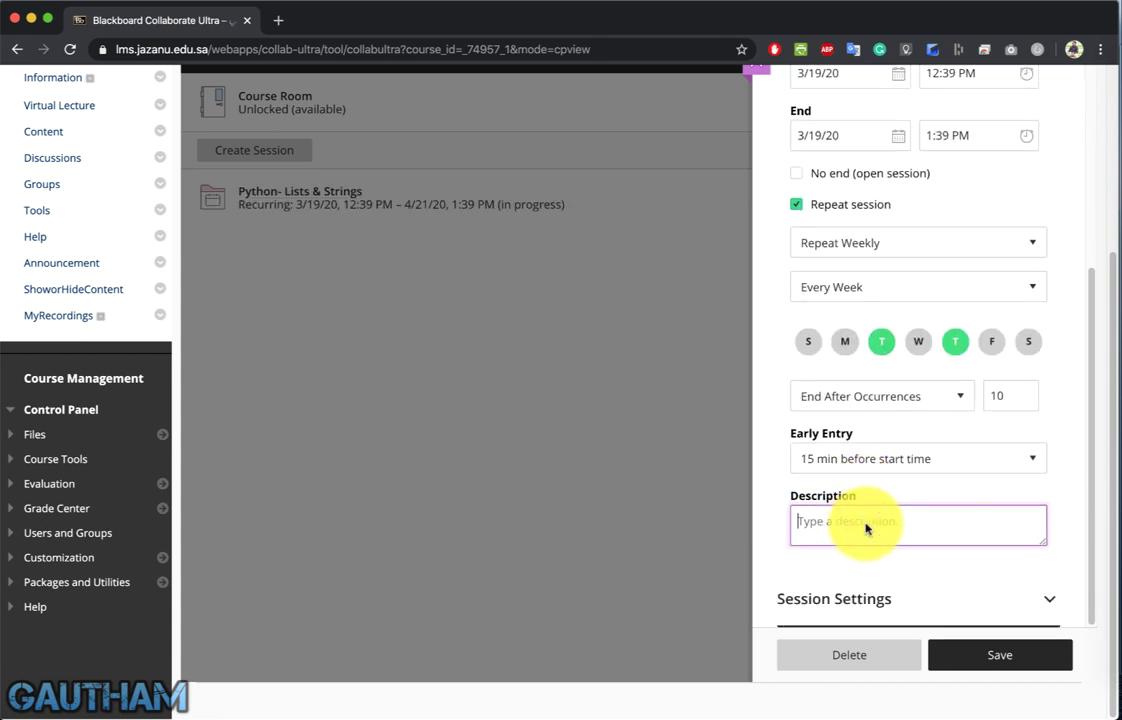
{"action": "left_click", "coordinate": [871, 596]}
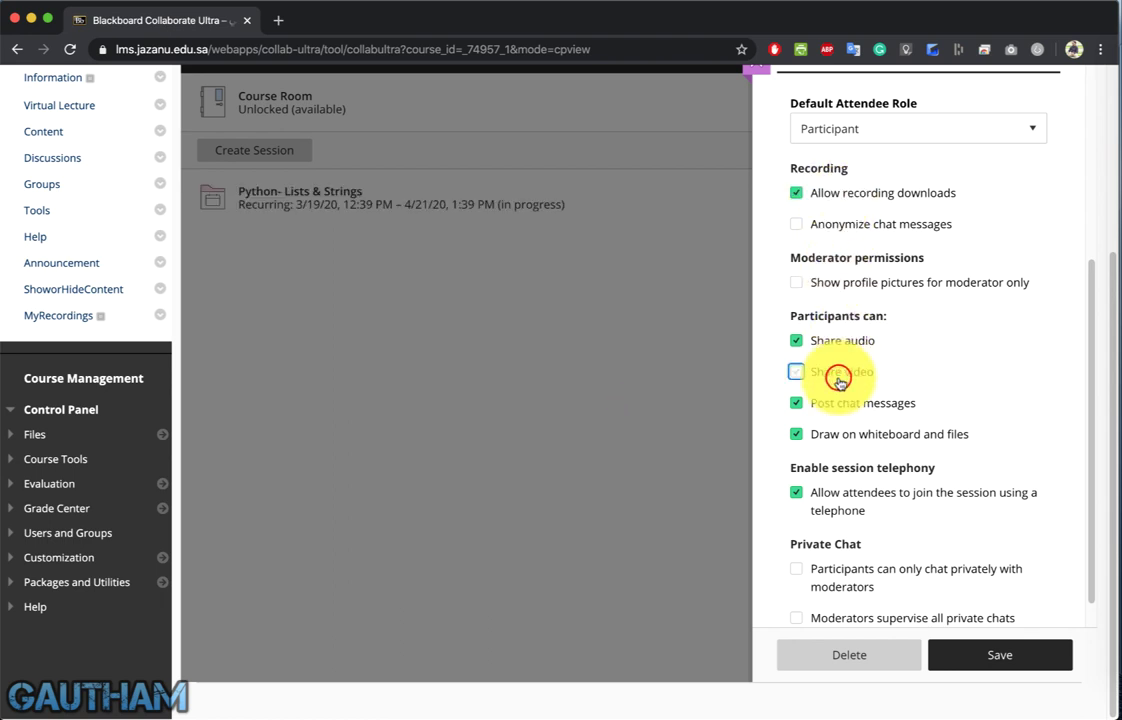
{"action": "scroll", "coordinate": [860, 575], "scroll_direction": "down", "scroll_amount": 1}
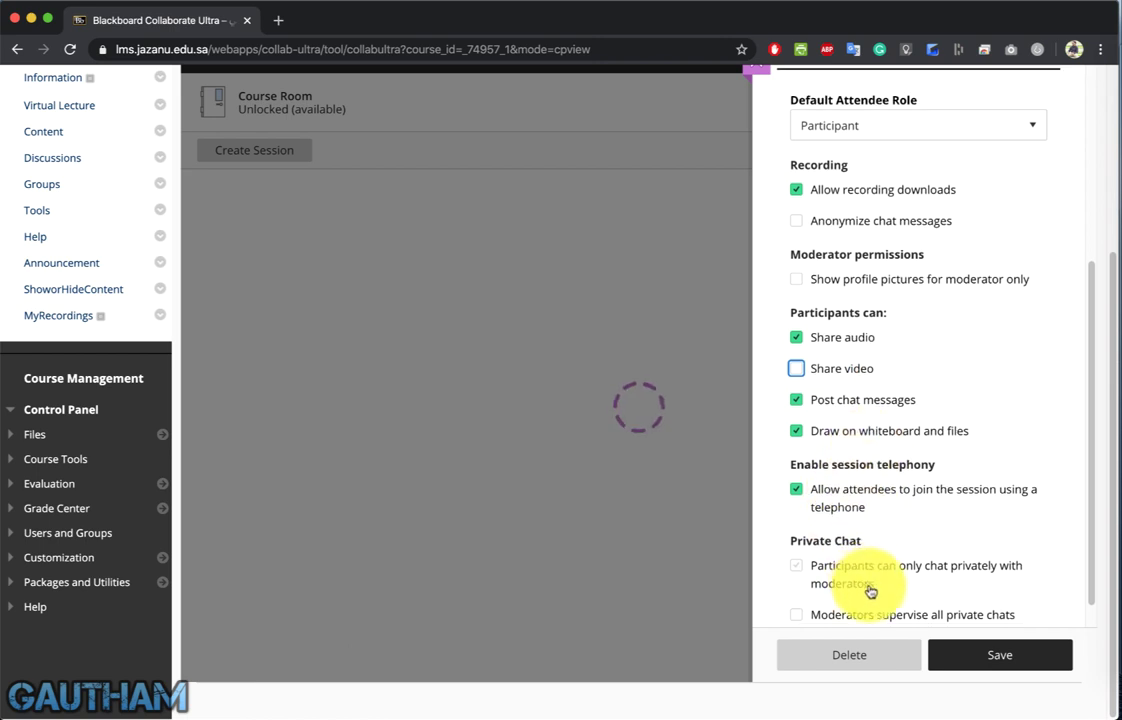
{"action": "left_click", "coordinate": [977, 656]}
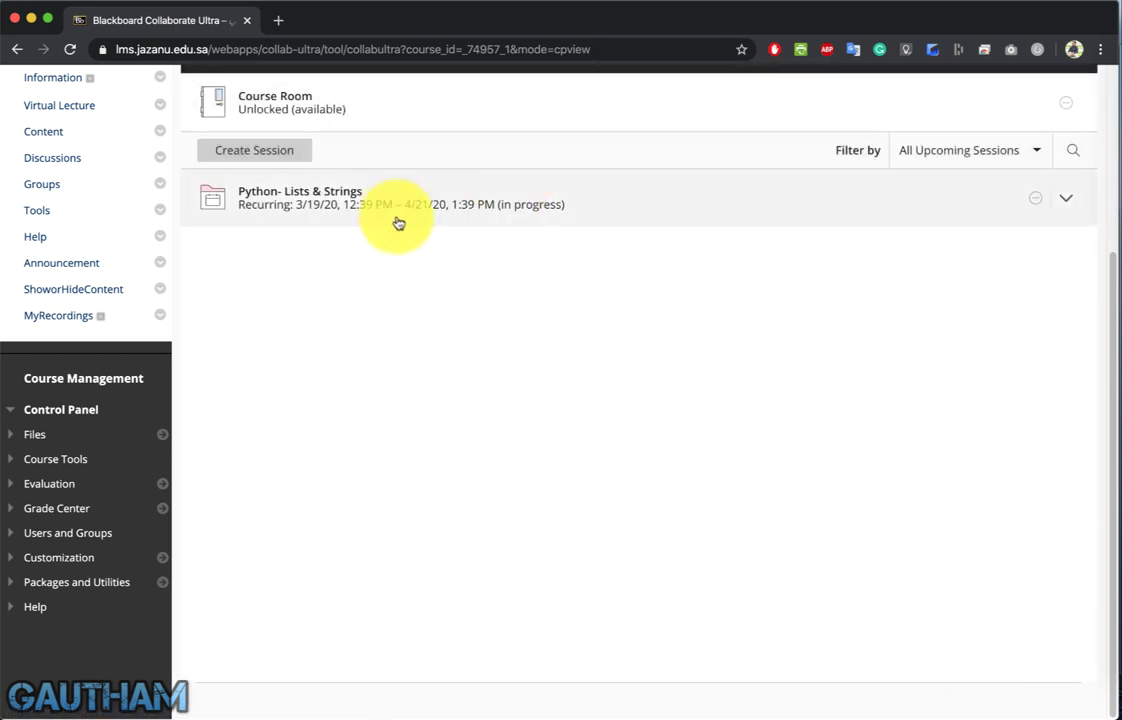
Join the "Python- Lists & Strings" session and start sharing audio.
{"action": "left_click", "coordinate": [1038, 199]}
{"action": "left_click", "coordinate": [984, 242]}
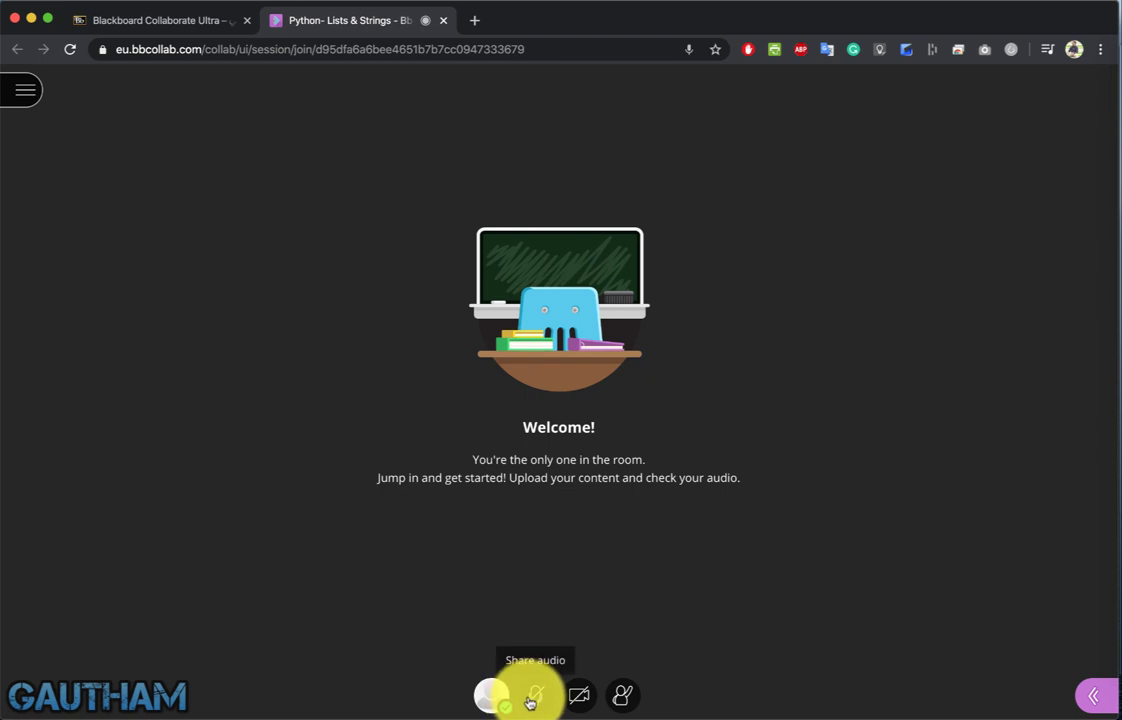
{"action": "left_click", "coordinate": [528, 698]}
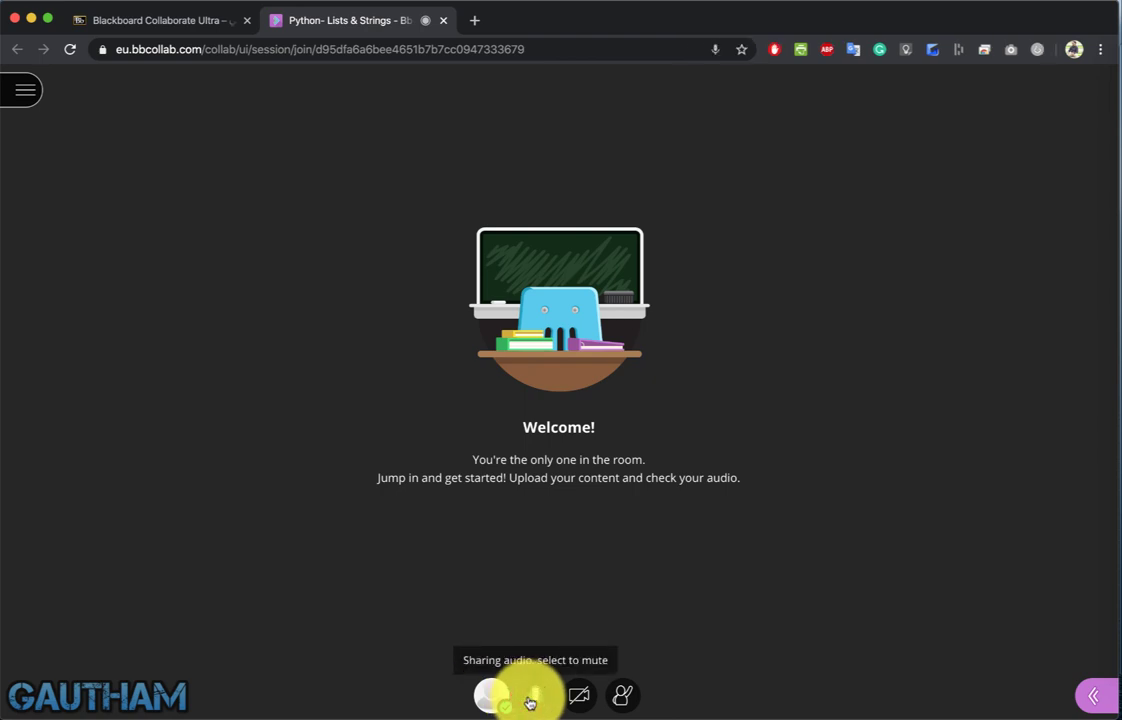
Enter "Can you able to hear my voice" in the Everyone chat, and check the moderator's attendee controls.
{"action": "left_click", "coordinate": [1097, 695]}
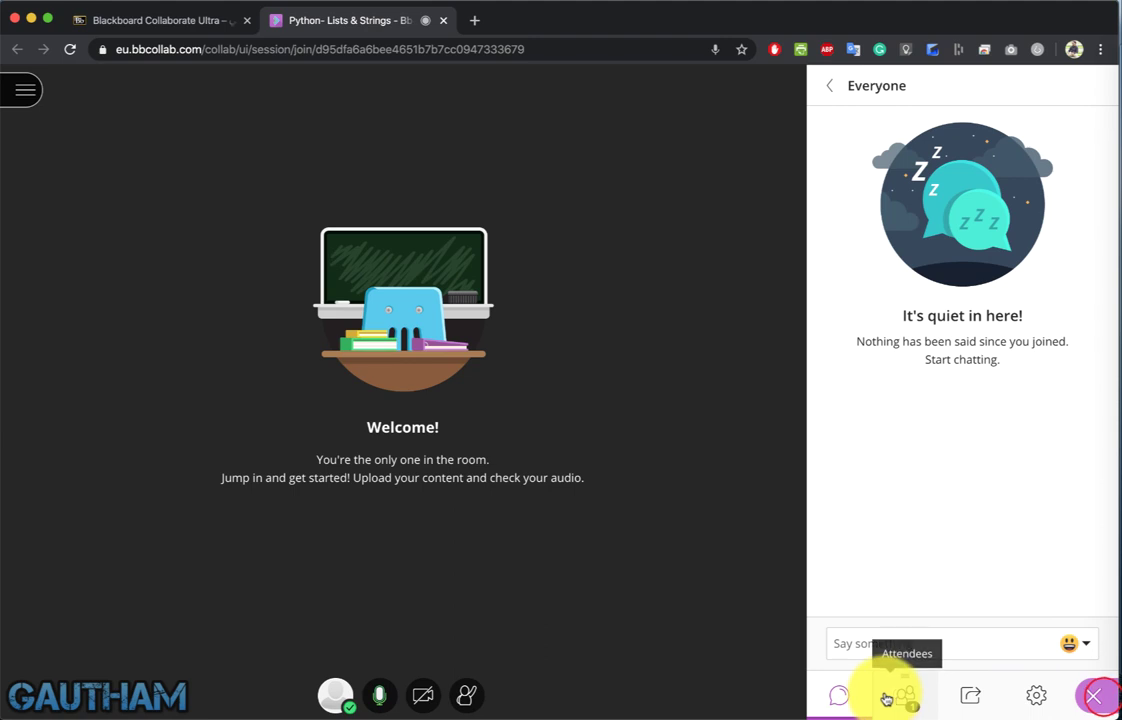
{"action": "left_click", "coordinate": [889, 641]}
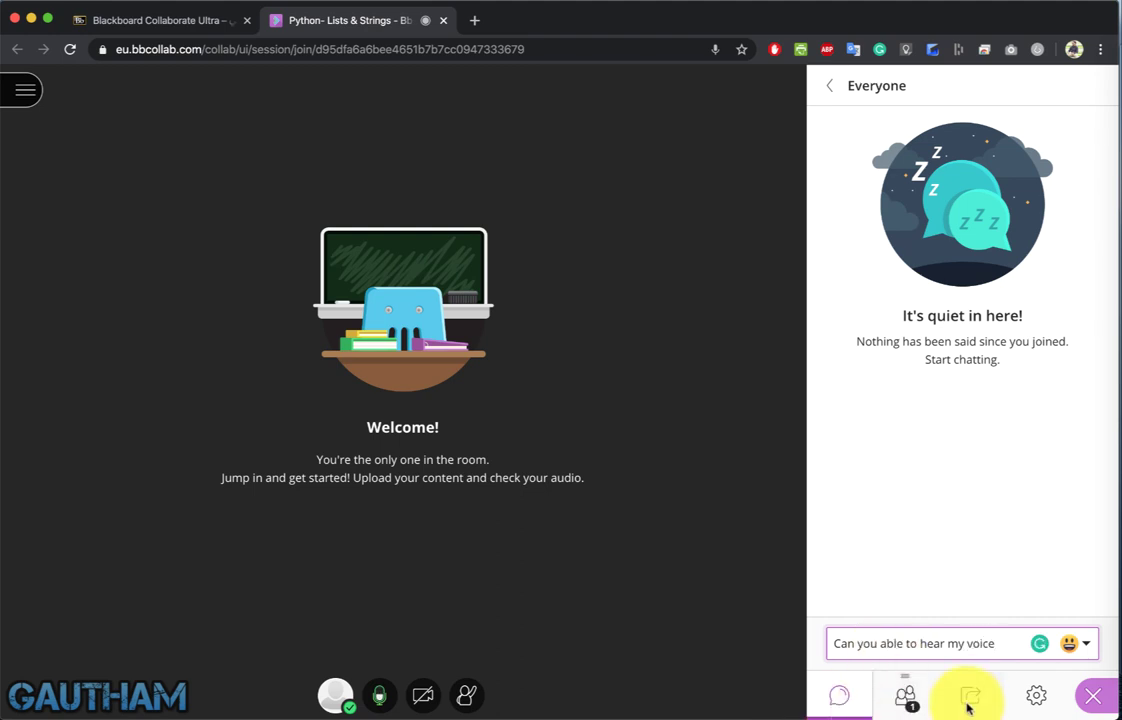
{"action": "left_click", "coordinate": [886, 698]}
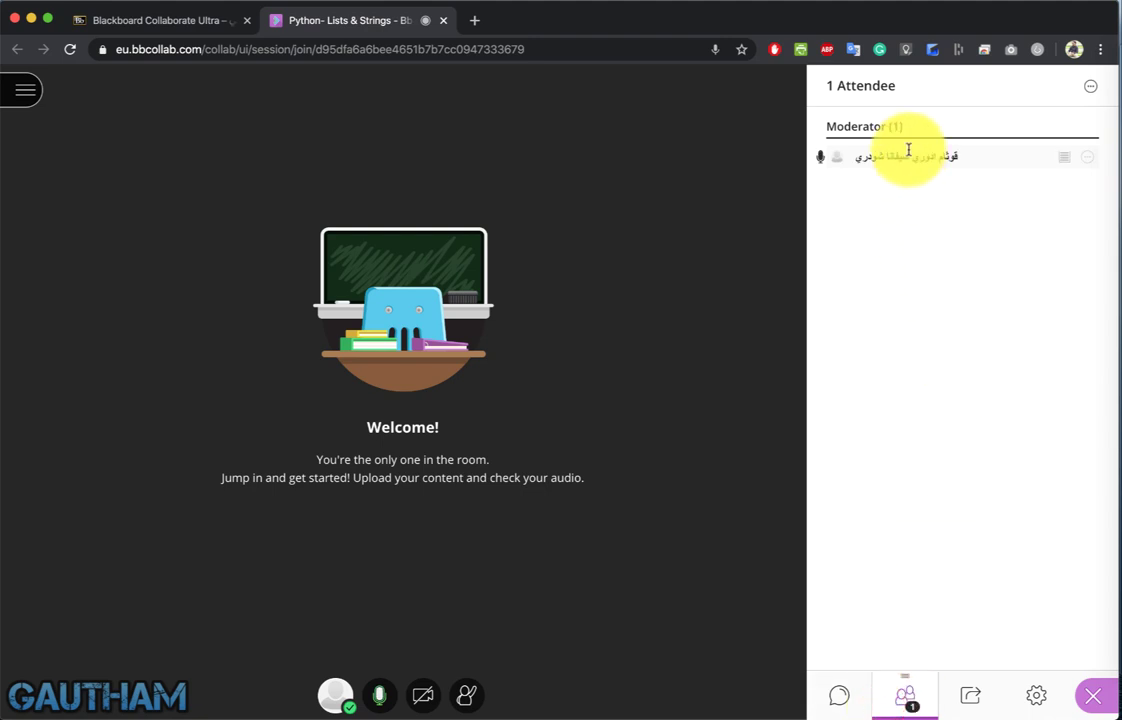
{"action": "left_click", "coordinate": [1083, 163]}
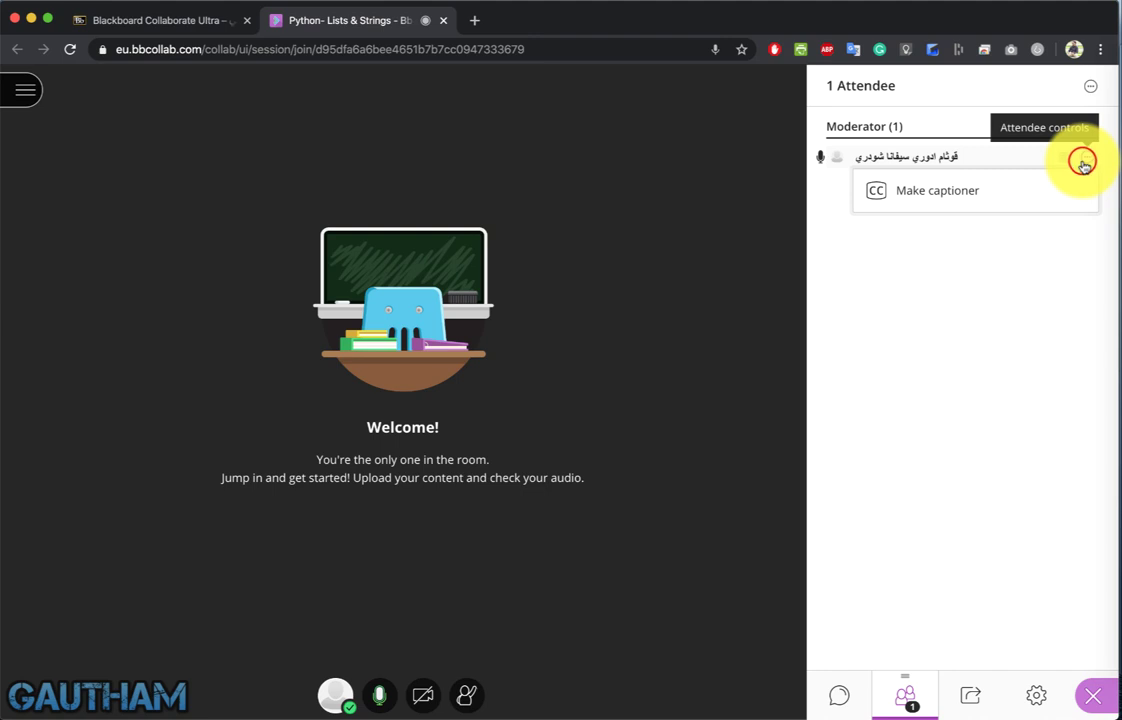
{"action": "left_click", "coordinate": [1081, 160]}
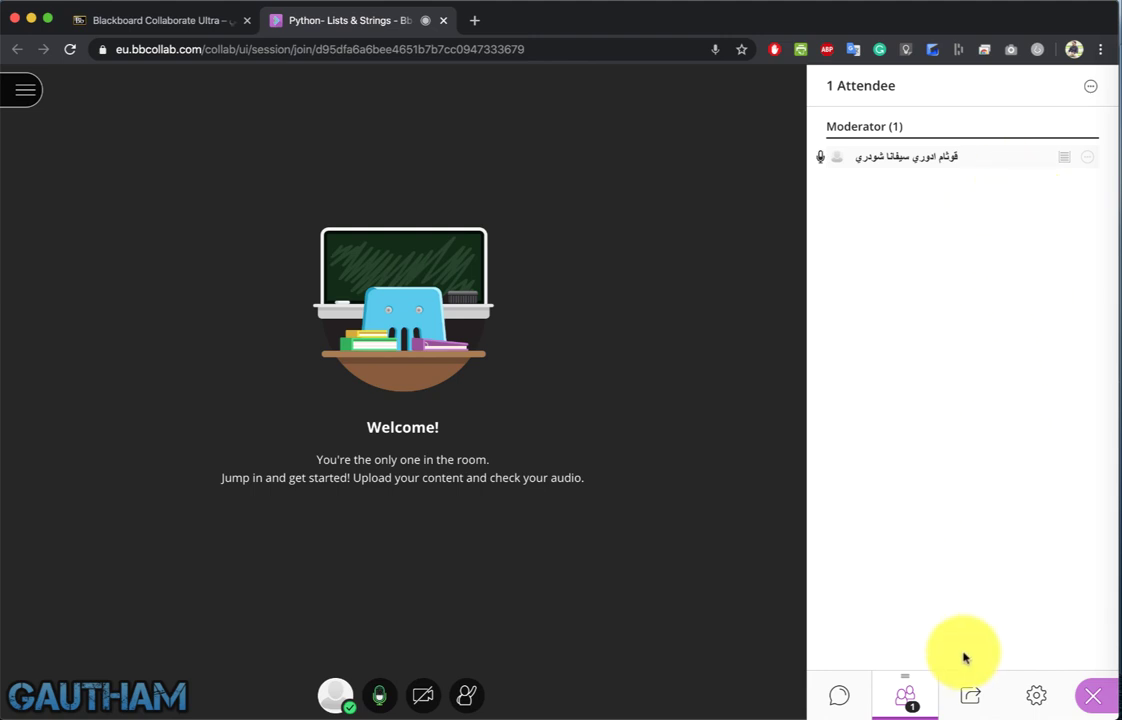
Share a blank whiteboard and sketch a freehand blue four-sided shape on it with the pencil.
{"action": "left_click", "coordinate": [960, 700]}
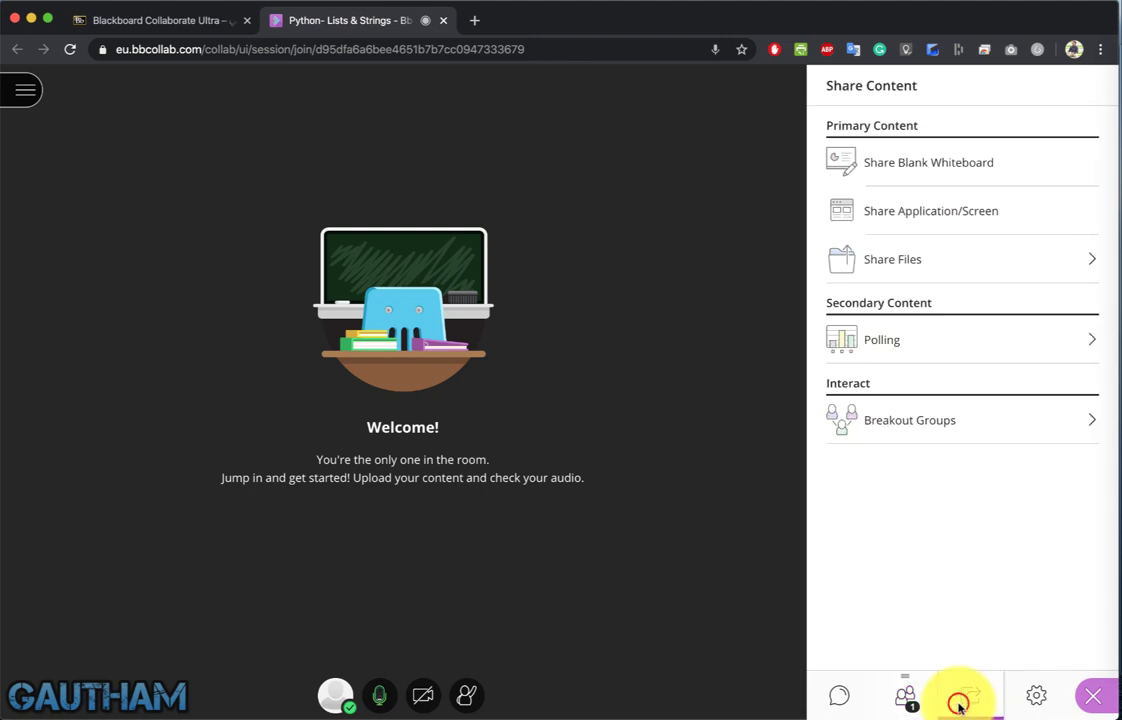
{"action": "left_click", "coordinate": [897, 150]}
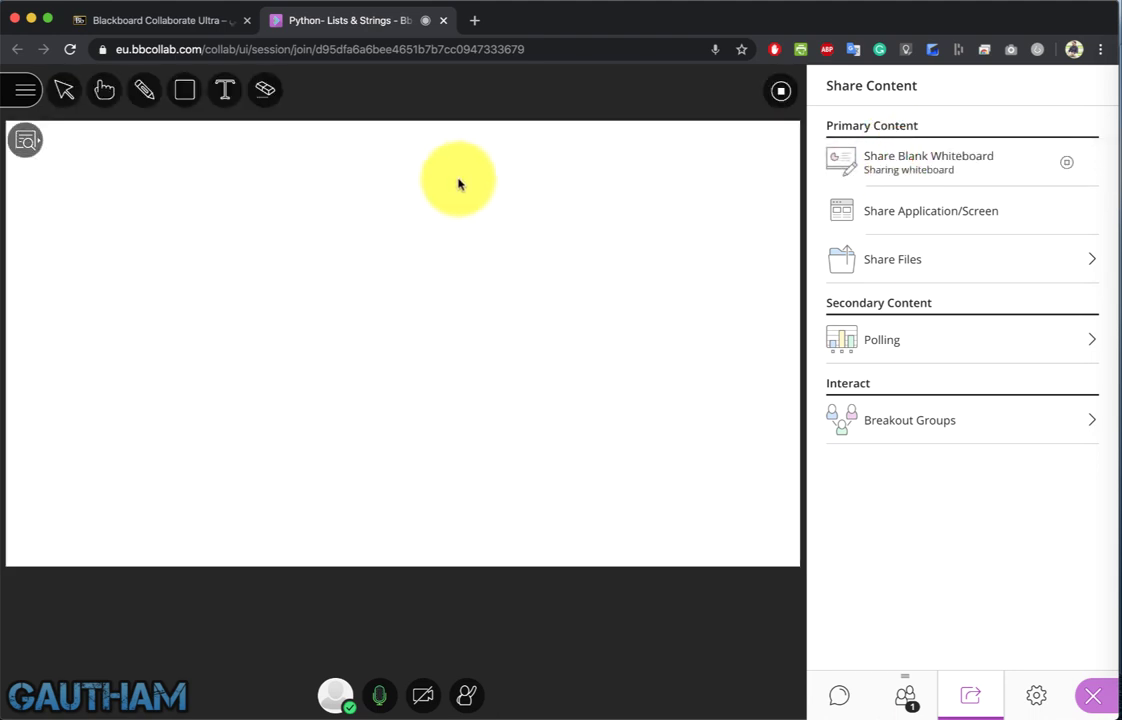
{"action": "left_click", "coordinate": [143, 91]}
{"action": "mouse_move", "coordinate": [146, 163]}
{"action": "left_mouse_down"}
{"action": "mouse_move", "coordinate": [150, 378]}
{"action": "mouse_move", "coordinate": [260, 421]}
{"action": "mouse_move", "coordinate": [248, 195]}
{"action": "mouse_move", "coordinate": [140, 155]}
{"action": "left_mouse_up"}
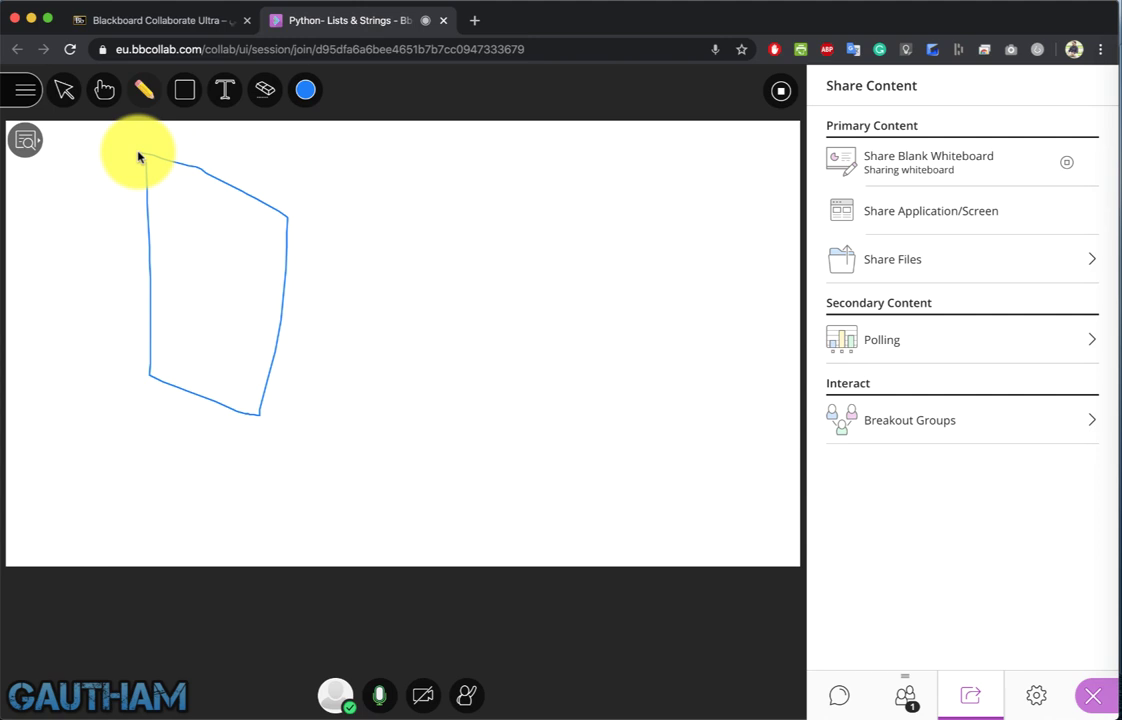
View the options for sharing files and the available poll types.
{"action": "left_click", "coordinate": [864, 259]}
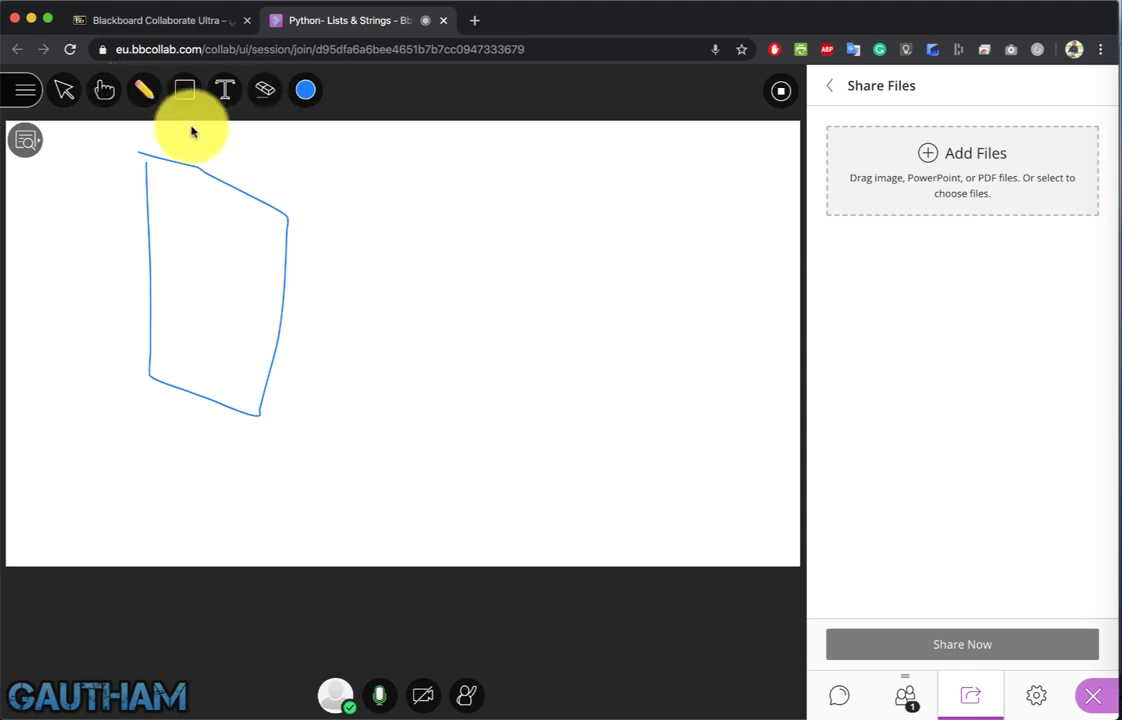
{"action": "left_click", "coordinate": [828, 89]}
{"action": "left_click", "coordinate": [936, 337]}
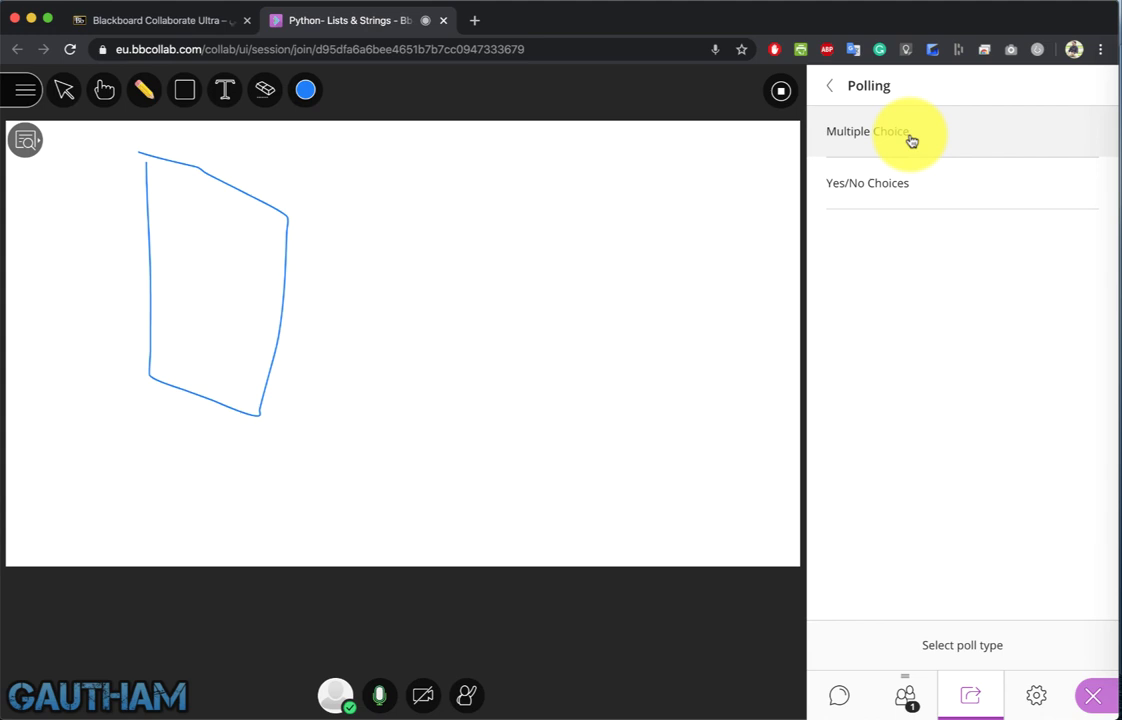
{"action": "left_click", "coordinate": [830, 91]}
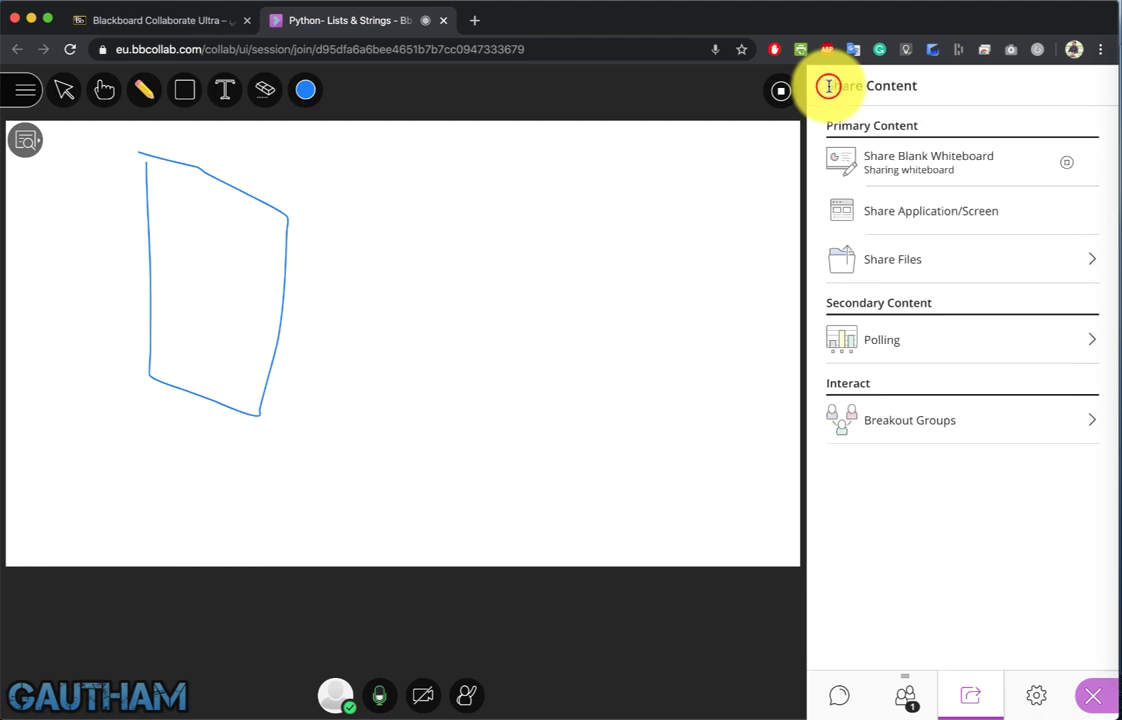
Start recording the "Python- Lists & Strings" session.
{"action": "left_click", "coordinate": [22, 94]}
{"action": "left_click", "coordinate": [22, 96]}
{"action": "left_click", "coordinate": [22, 96]}
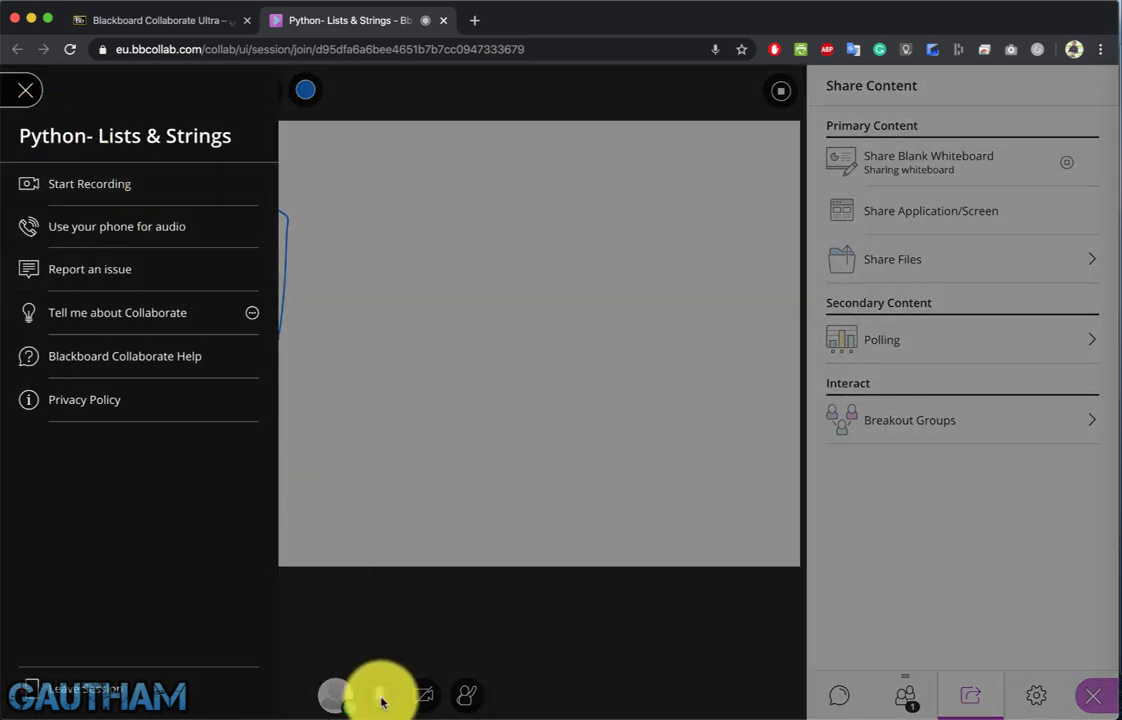
{"action": "left_click", "coordinate": [146, 196]}
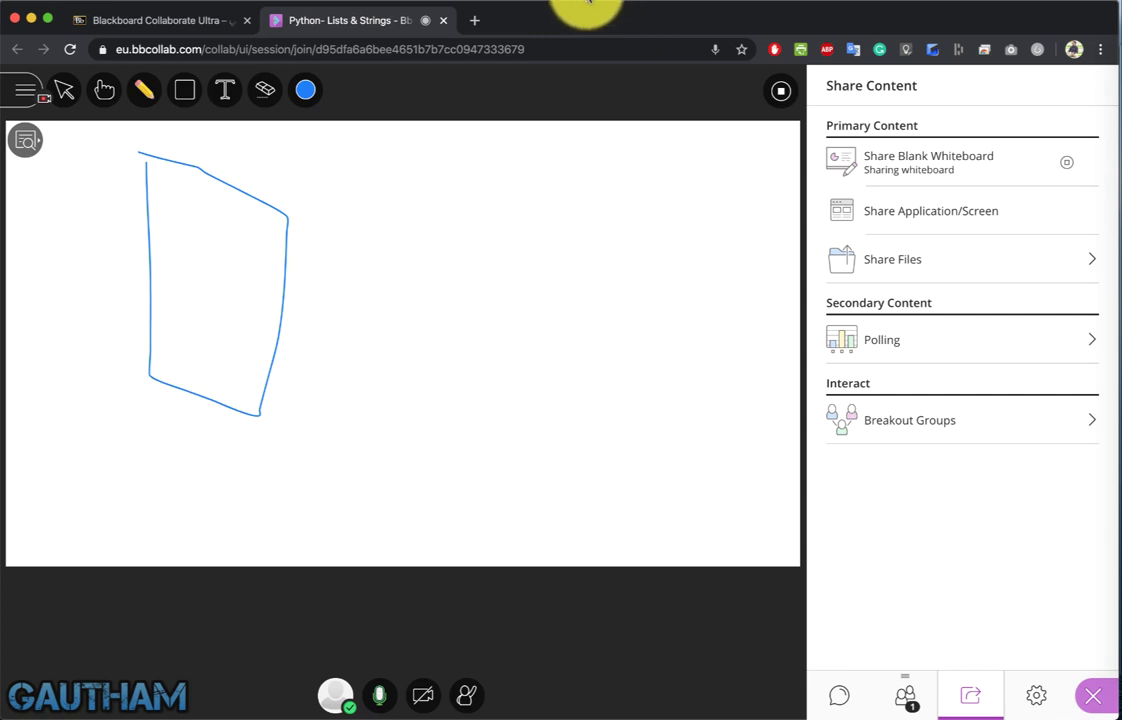
Launch Snagit 2020 and start a video capture of the browser window with the built-in microphone.
{"action": "key", "text": "super+space"}
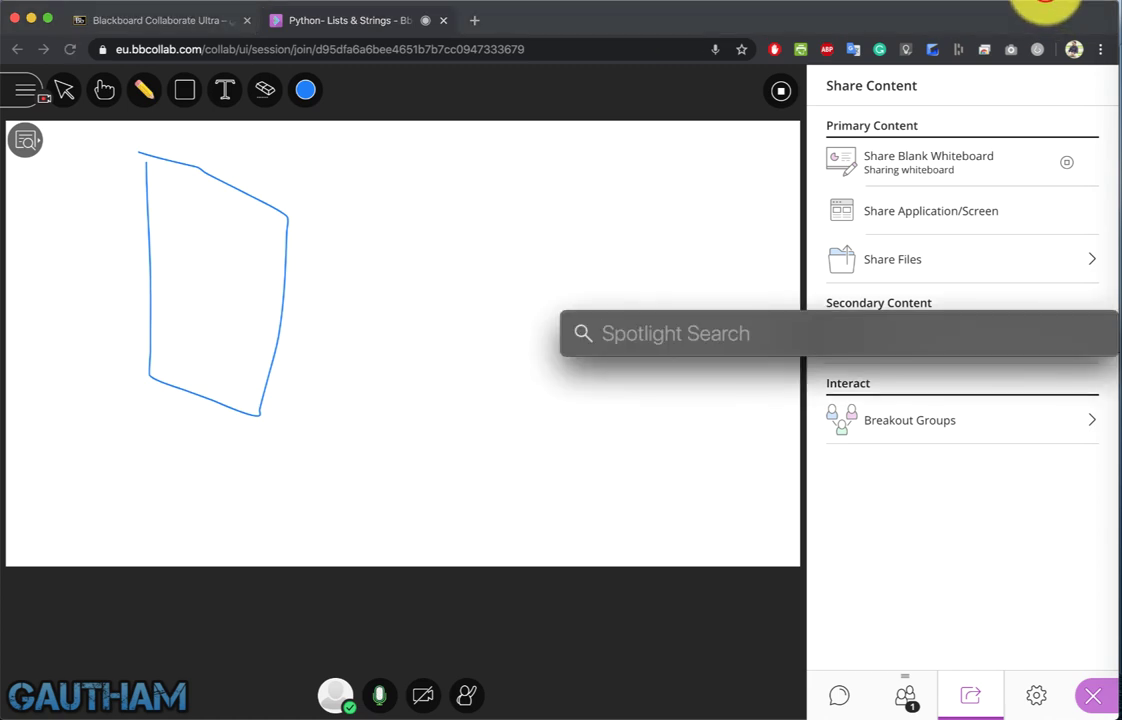
{"action": "type", "text": "snagit"}
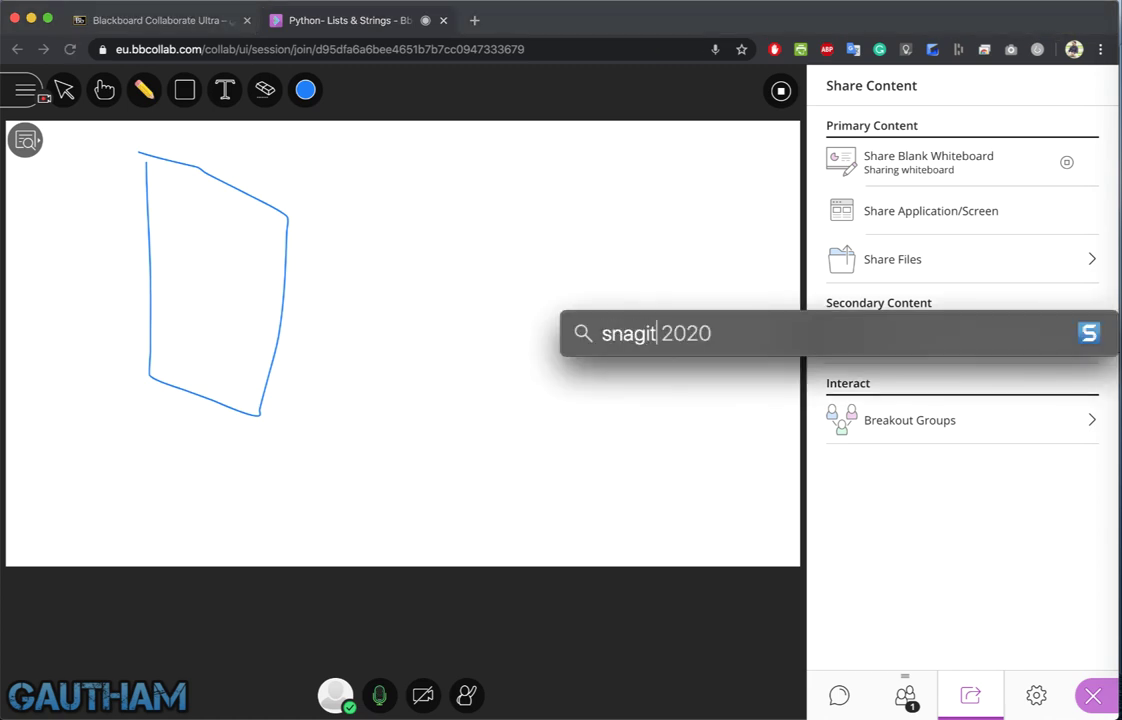
{"action": "key", "text": "Return"}
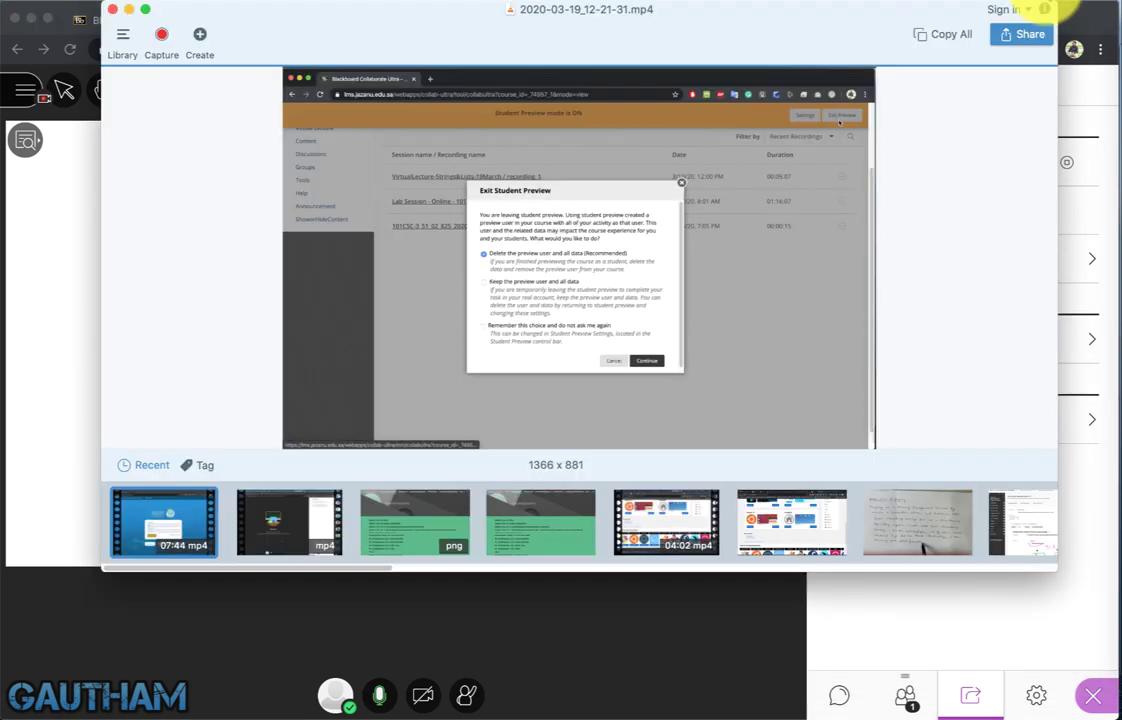
{"action": "left_click", "coordinate": [165, 38]}
{"action": "left_click", "coordinate": [760, 66]}
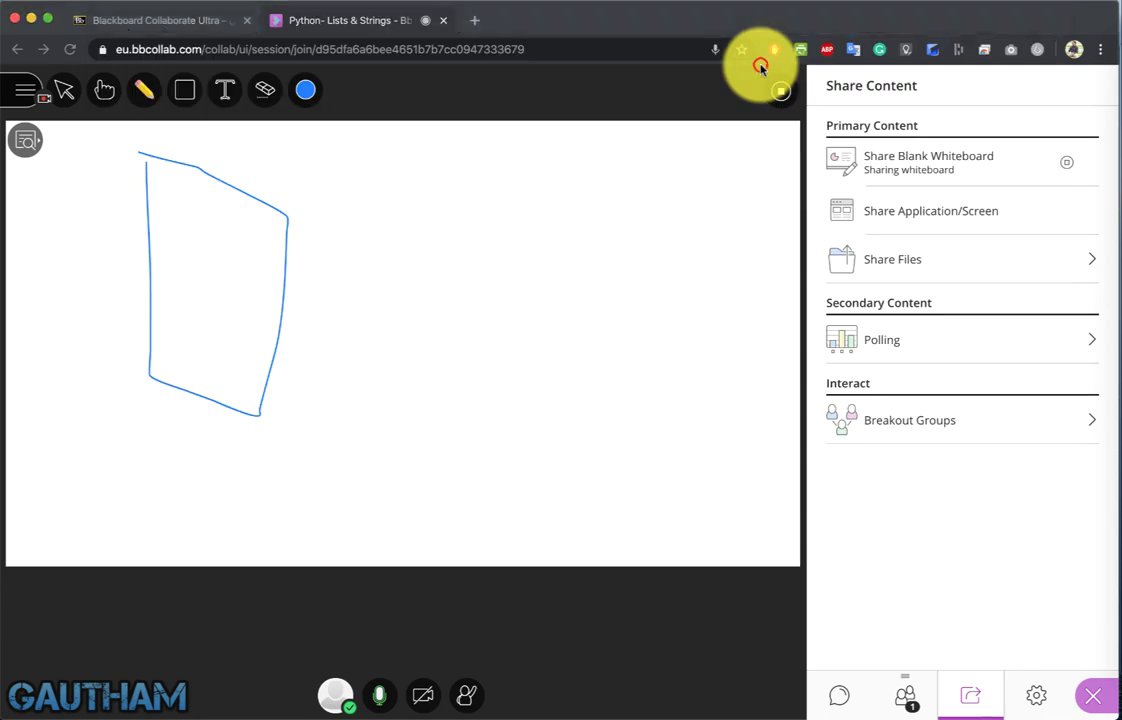
{"action": "left_click", "coordinate": [761, 70]}
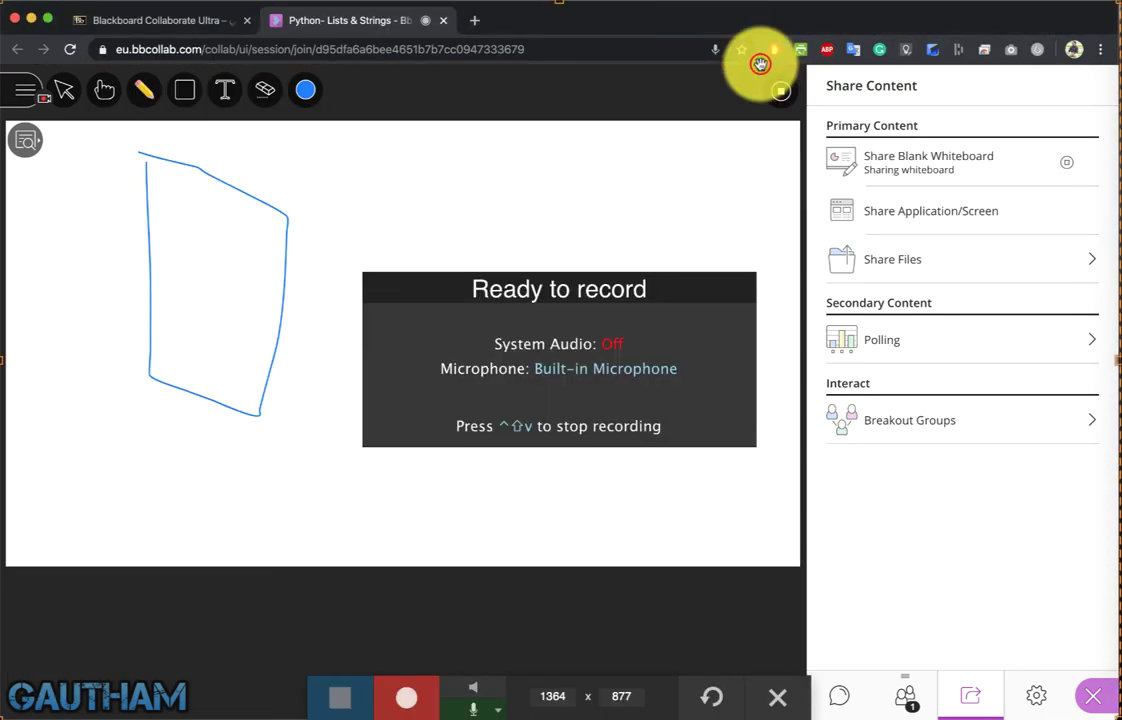
{"action": "left_click", "coordinate": [415, 700]}
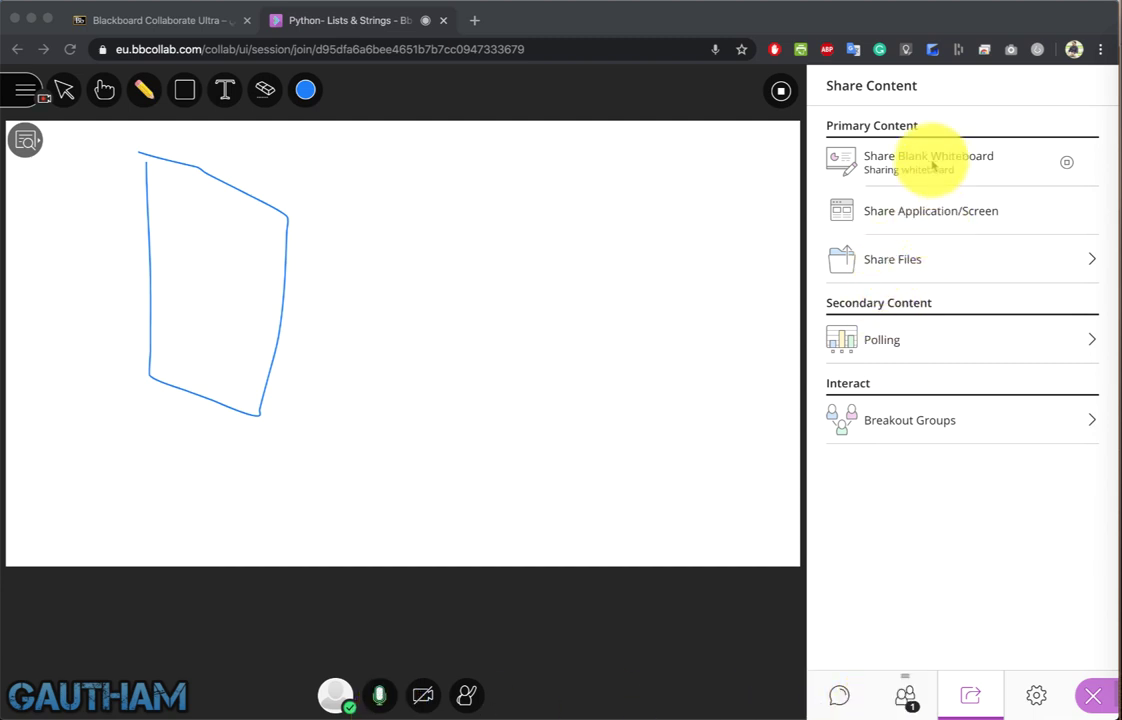
Stop sharing the whiteboard and share the entire screen with the session.
{"action": "left_click", "coordinate": [783, 91]}
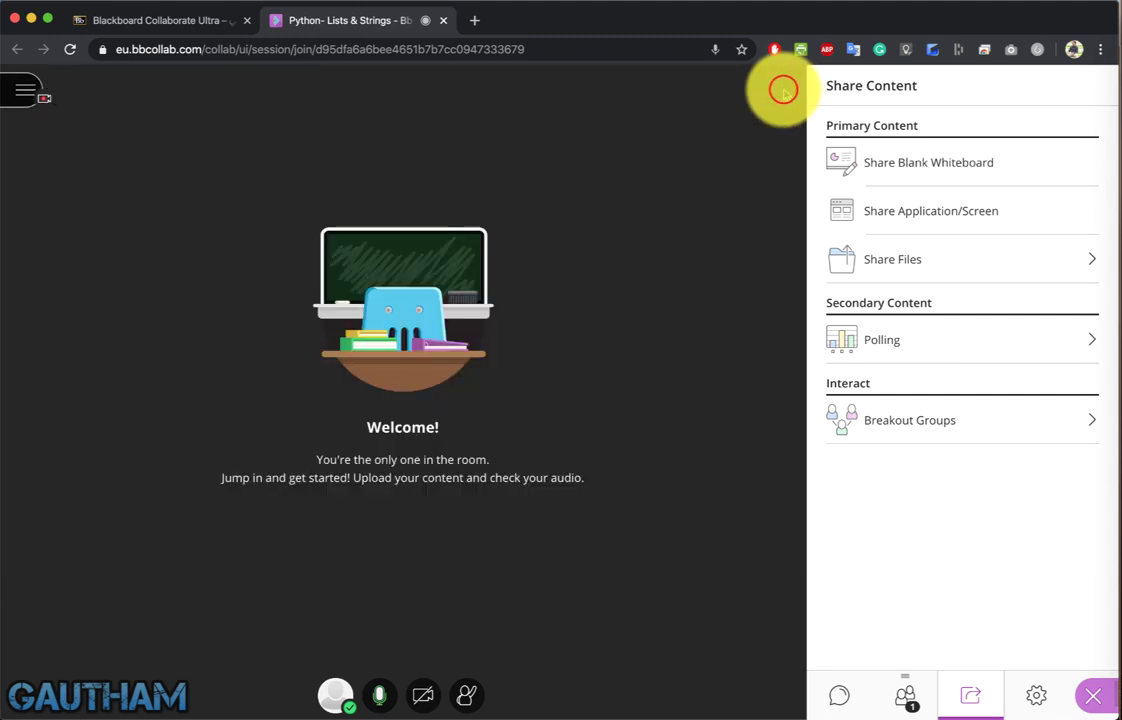
{"action": "left_click", "coordinate": [901, 213]}
{"action": "left_click", "coordinate": [535, 240]}
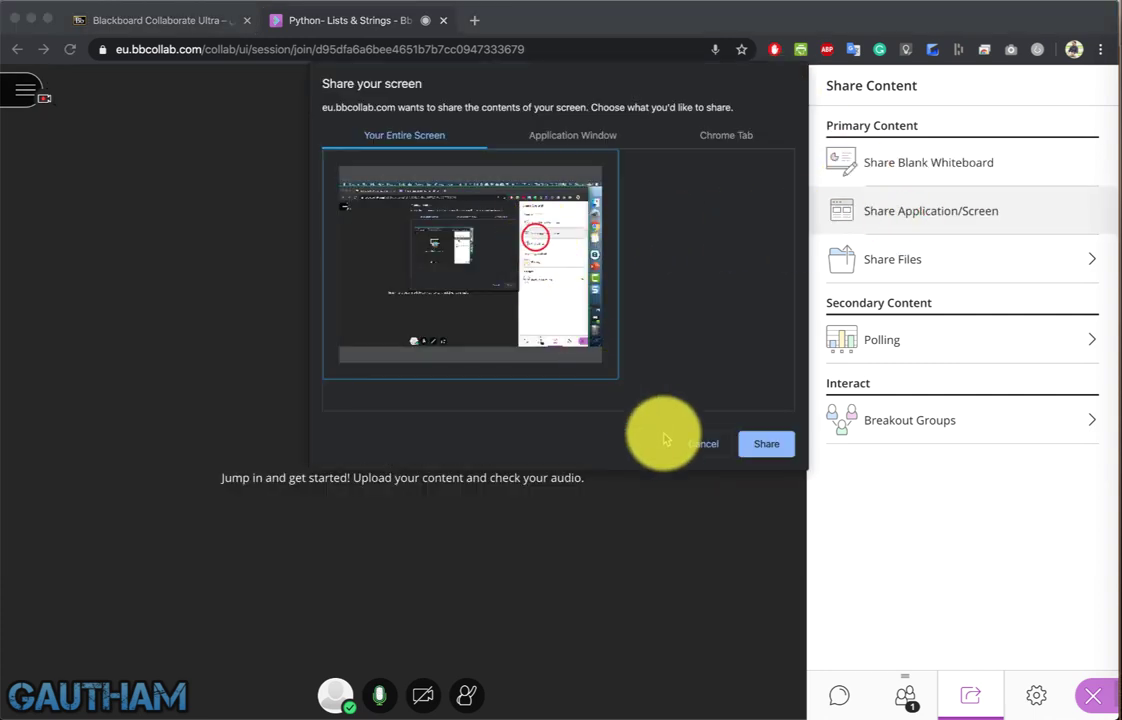
{"action": "left_click", "coordinate": [780, 443]}
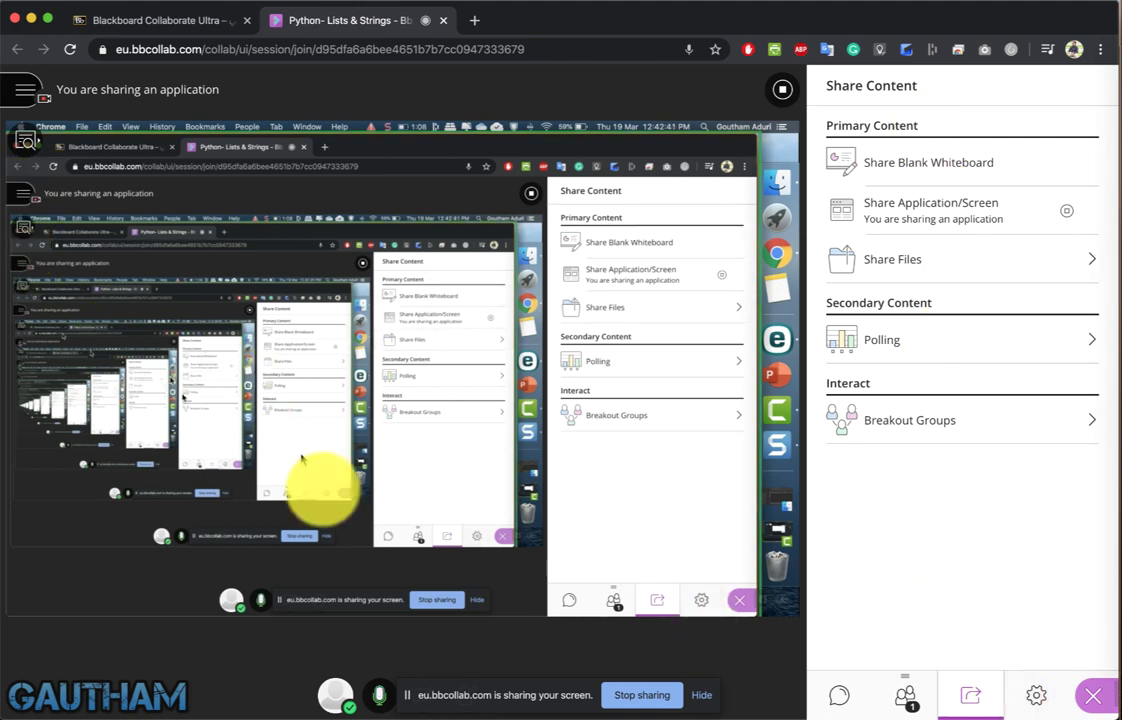
Stop sharing the screen and stop the session recording.
{"action": "left_click_drag", "start_coordinate": [514, 695], "coordinate": [518, 690]}
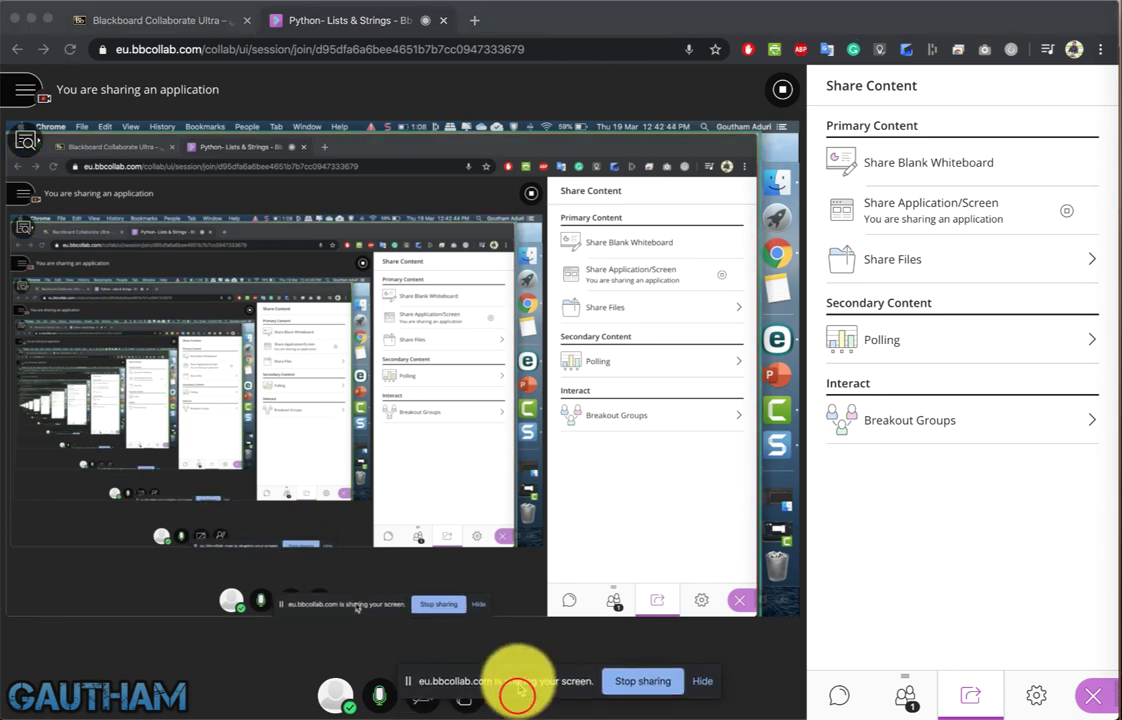
{"action": "left_click", "coordinate": [616, 676]}
{"action": "left_click", "coordinate": [25, 93]}
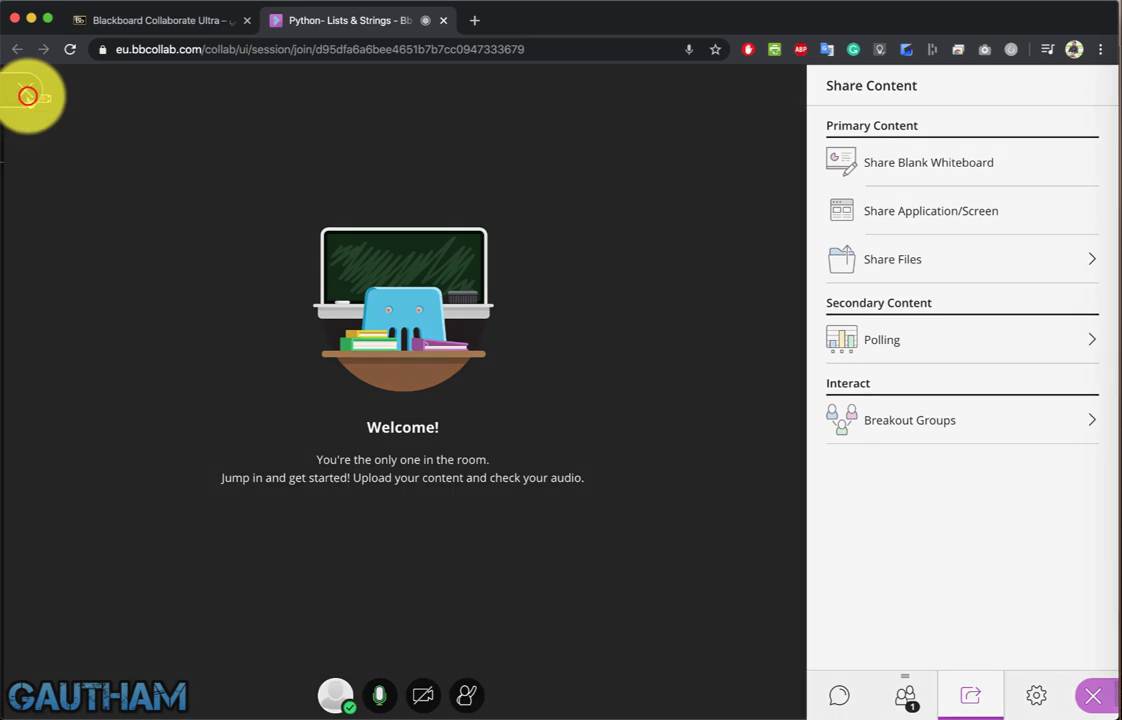
{"action": "left_click", "coordinate": [70, 182]}
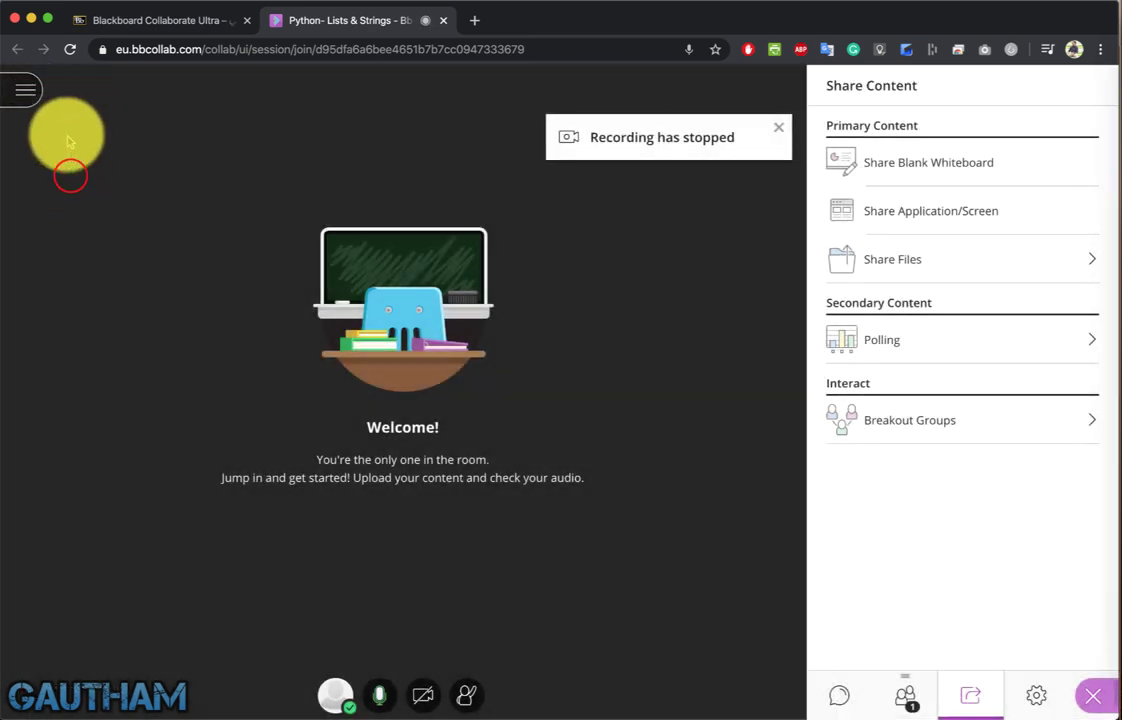
Leave the session, skipping the audio and video rating, and return to the course's Blackboard Collaborate Ultra sessions page.
{"action": "left_click", "coordinate": [24, 80]}
{"action": "left_click", "coordinate": [100, 688]}
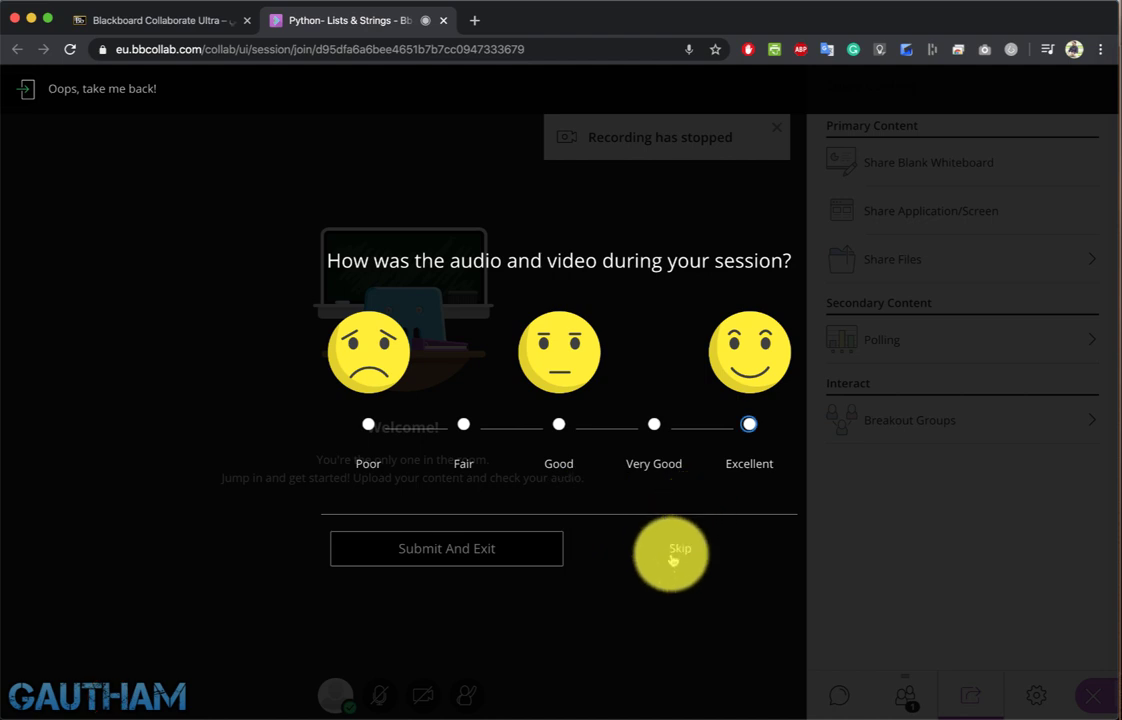
{"action": "left_click", "coordinate": [672, 552]}
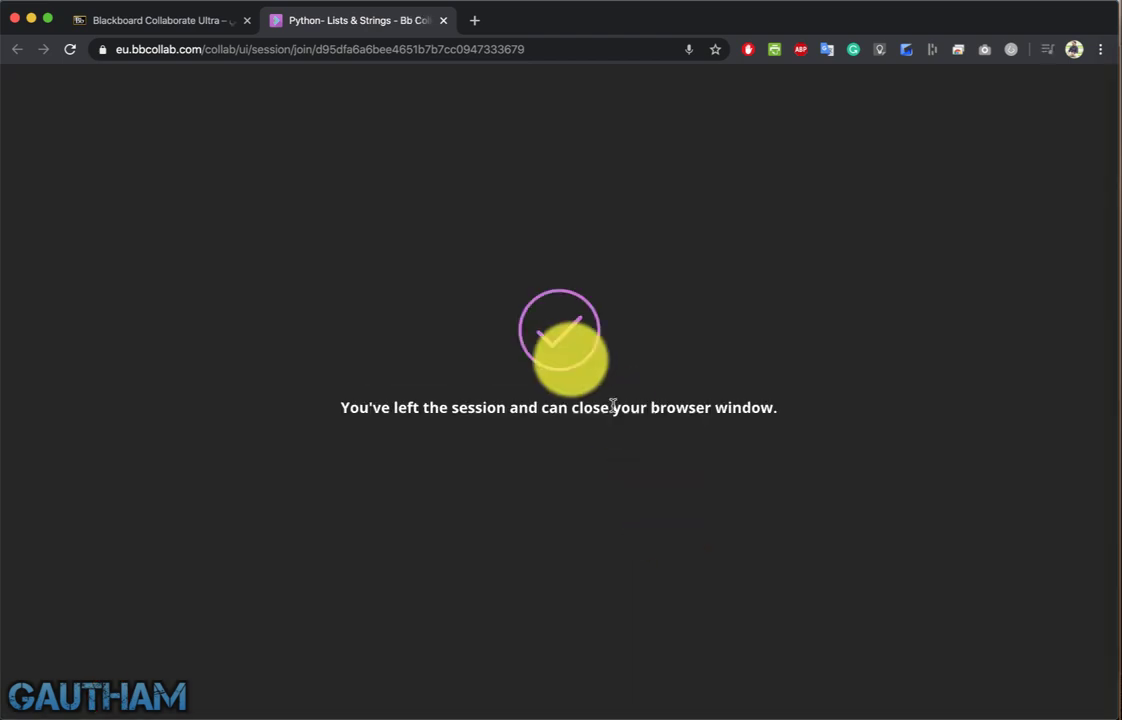
{"action": "left_click", "coordinate": [198, 20]}
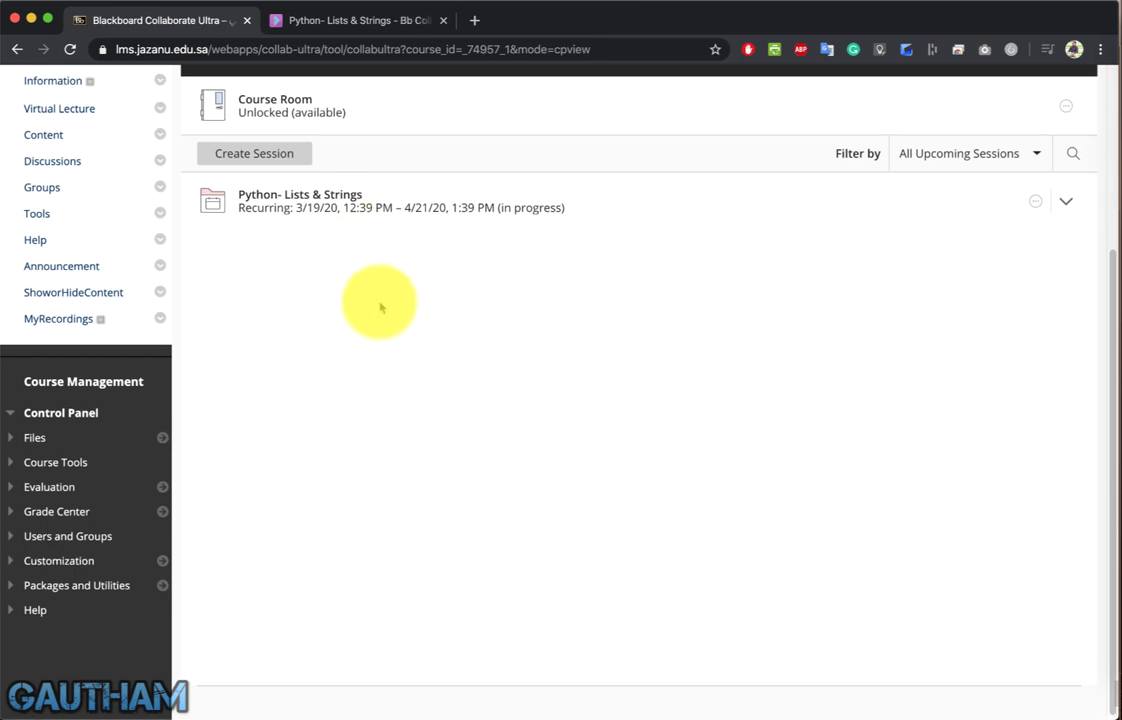
{"action": "scroll", "coordinate": [380, 305], "scroll_direction": "up", "scroll_amount": 5}
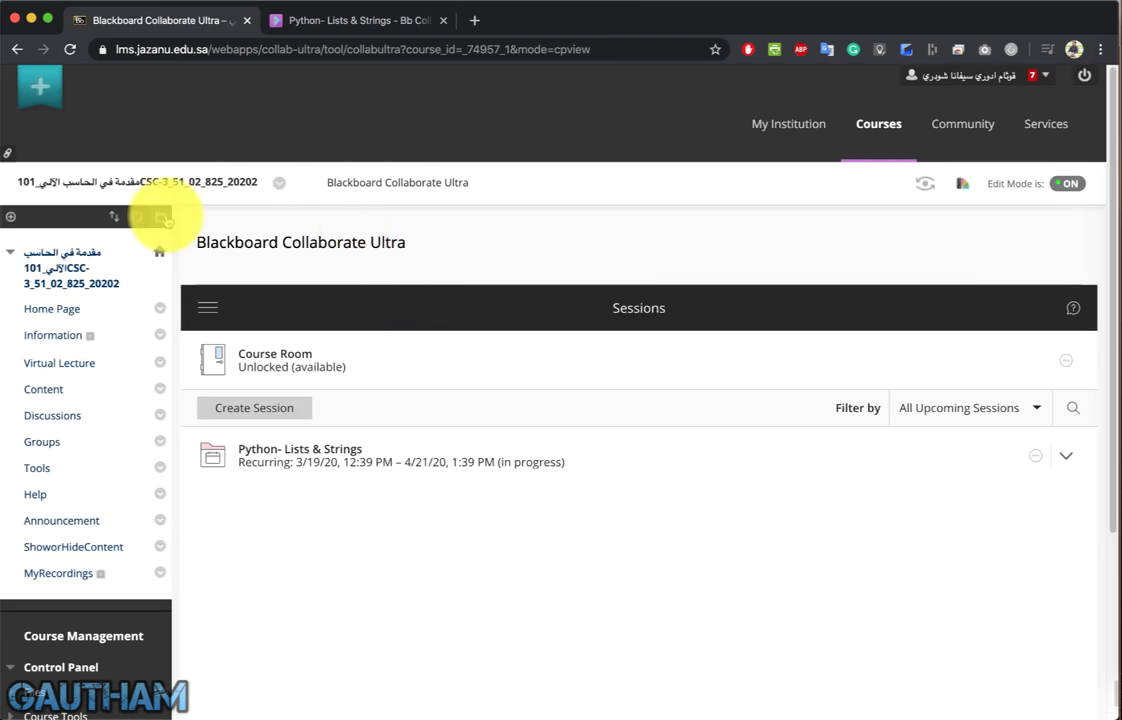
View the Collaborate Ultra recordings list and return to the sessions list.
{"action": "left_click", "coordinate": [210, 310]}
{"action": "left_click", "coordinate": [251, 212]}
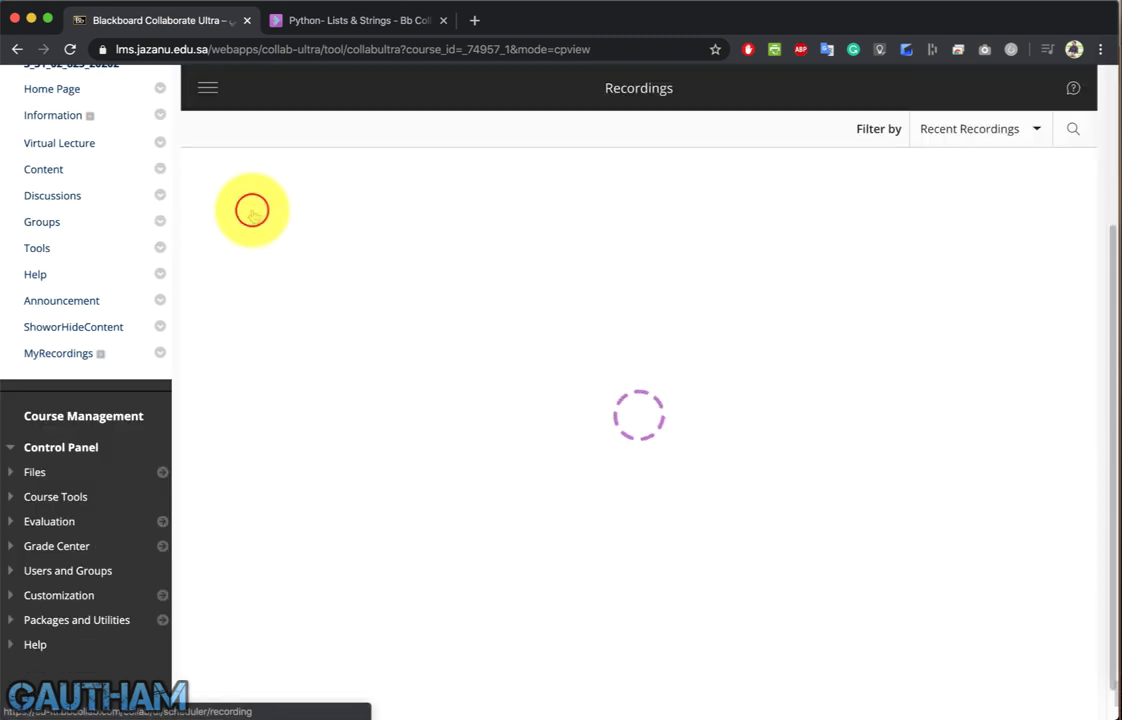
{"action": "left_click", "coordinate": [207, 88]}
{"action": "left_click", "coordinate": [236, 169]}
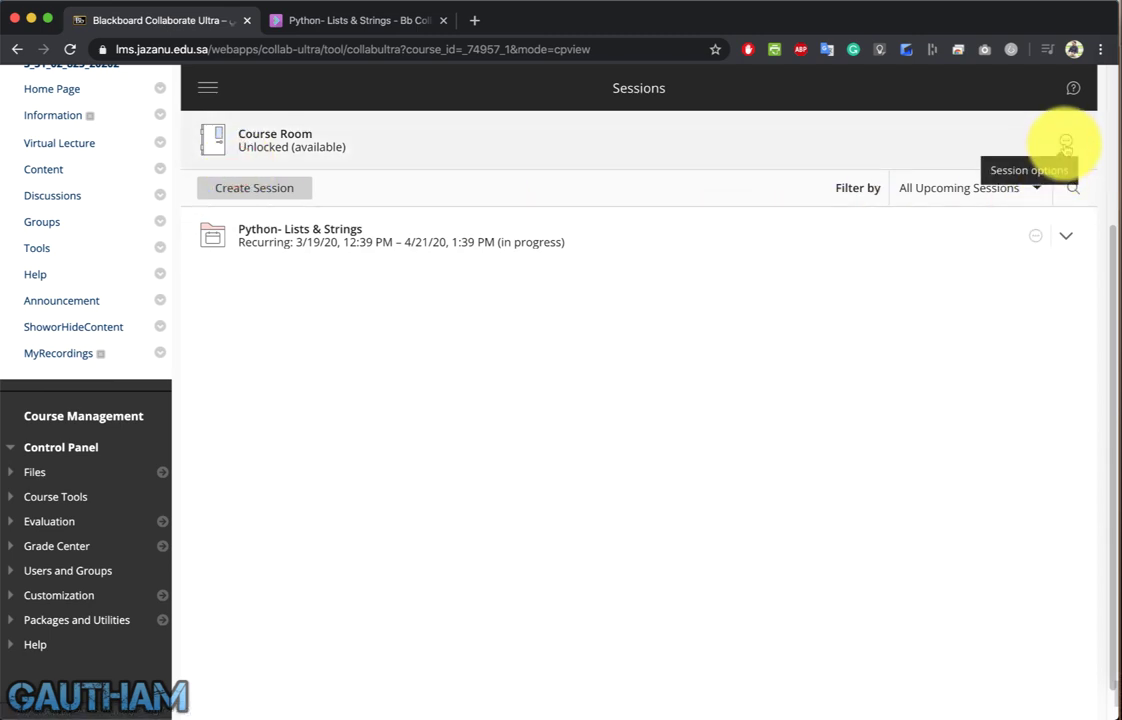
Filter the sessions to All Previous Sessions and examine the attendance report of Lab Session - Online - 101, closing it when done.
{"action": "left_click", "coordinate": [993, 194]}
{"action": "left_click", "coordinate": [945, 268]}
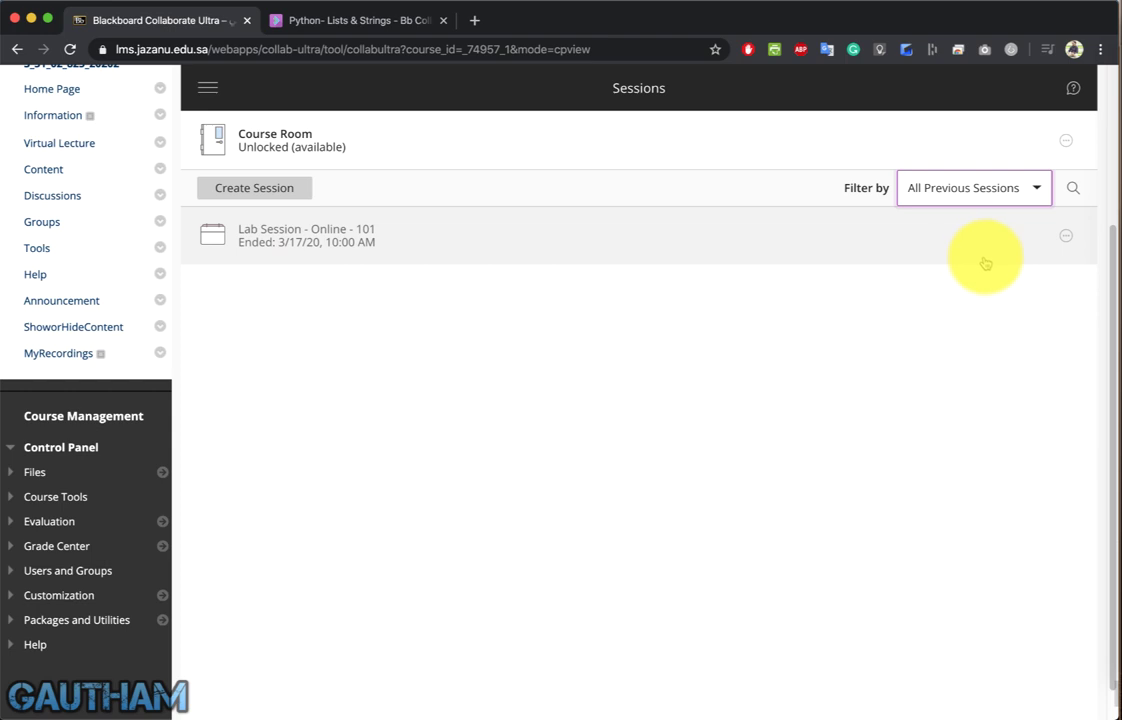
{"action": "left_click", "coordinate": [1068, 238]}
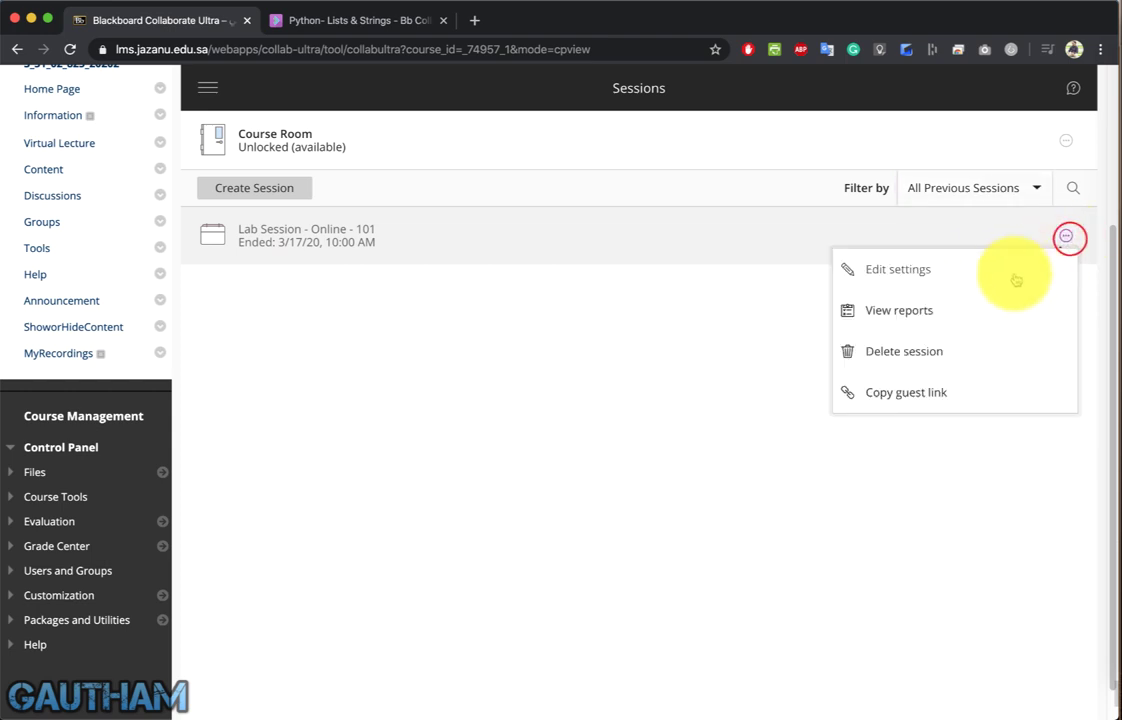
{"action": "left_click", "coordinate": [987, 311]}
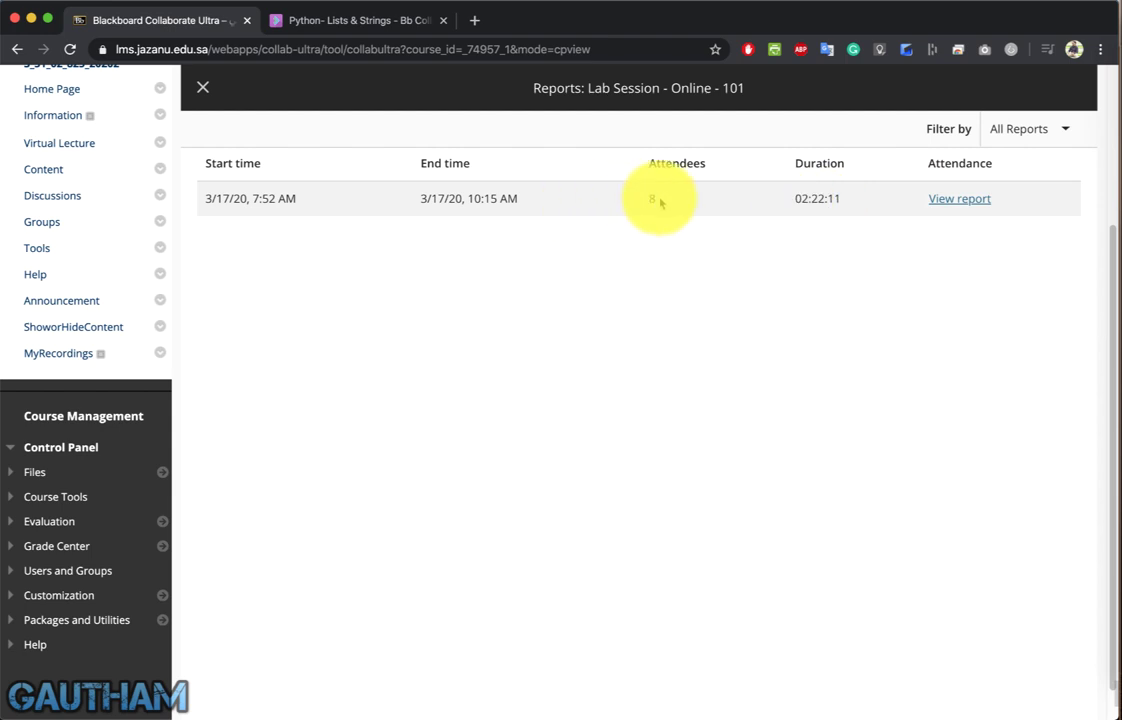
{"action": "left_click", "coordinate": [966, 198]}
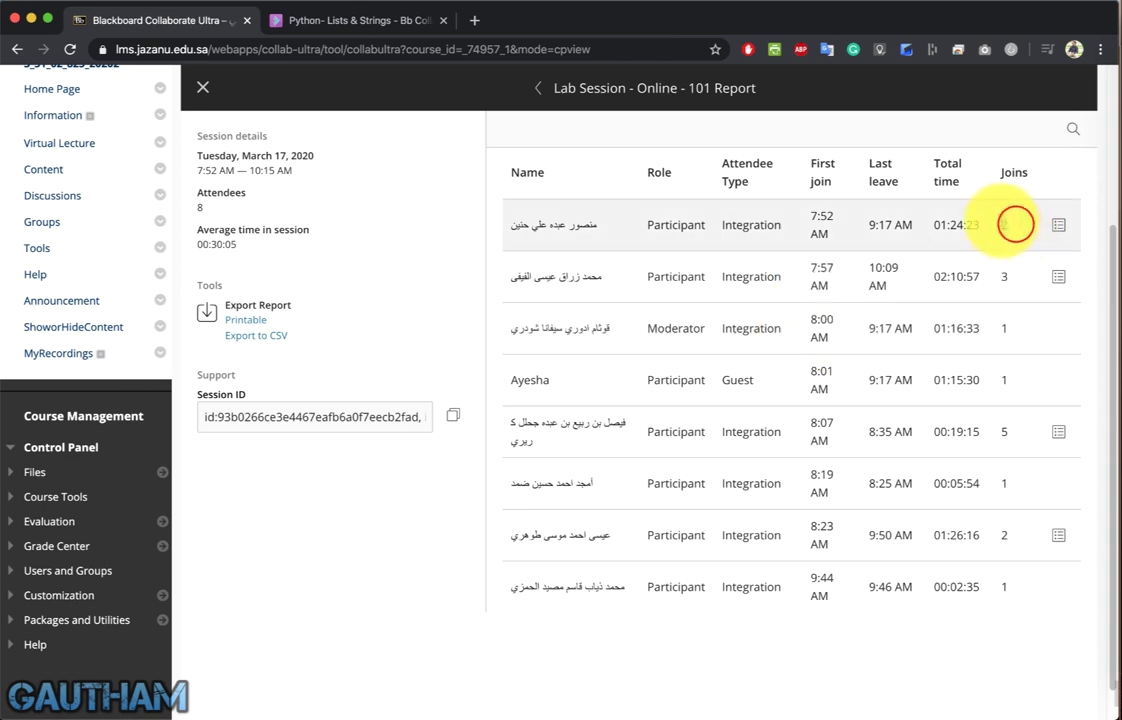
{"action": "double_click", "coordinate": [1000, 224]}
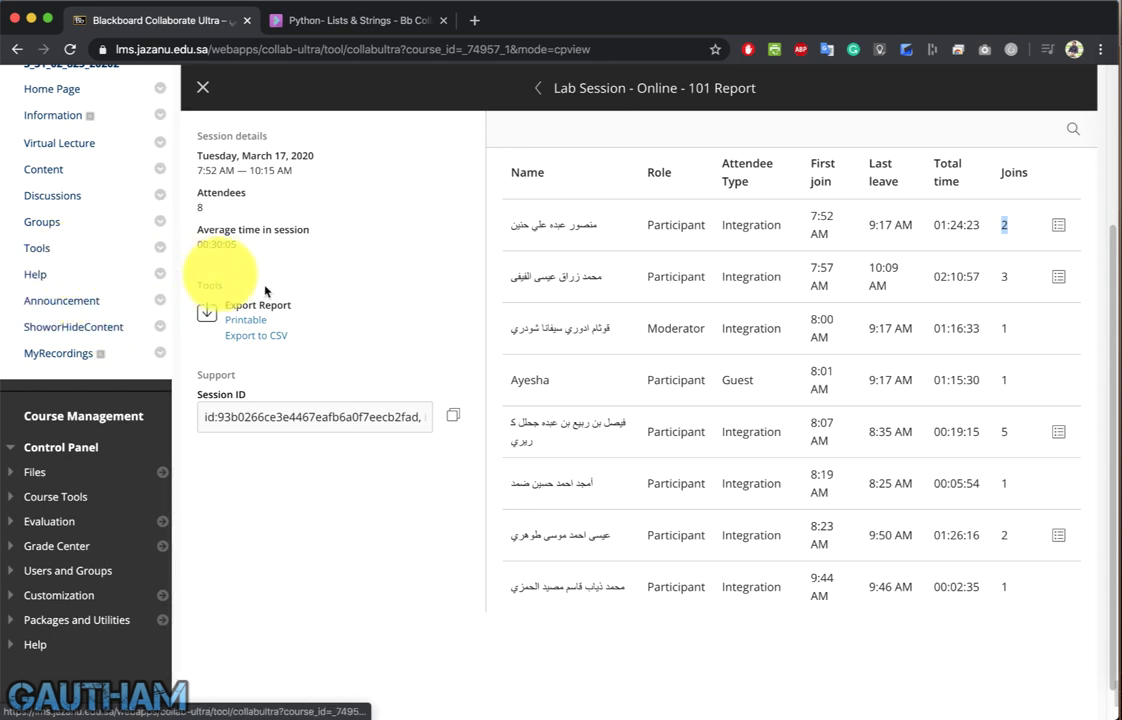
{"action": "scroll", "coordinate": [198, 130], "scroll_direction": "up", "scroll_amount": 1}
{"action": "left_click", "coordinate": [198, 129]}
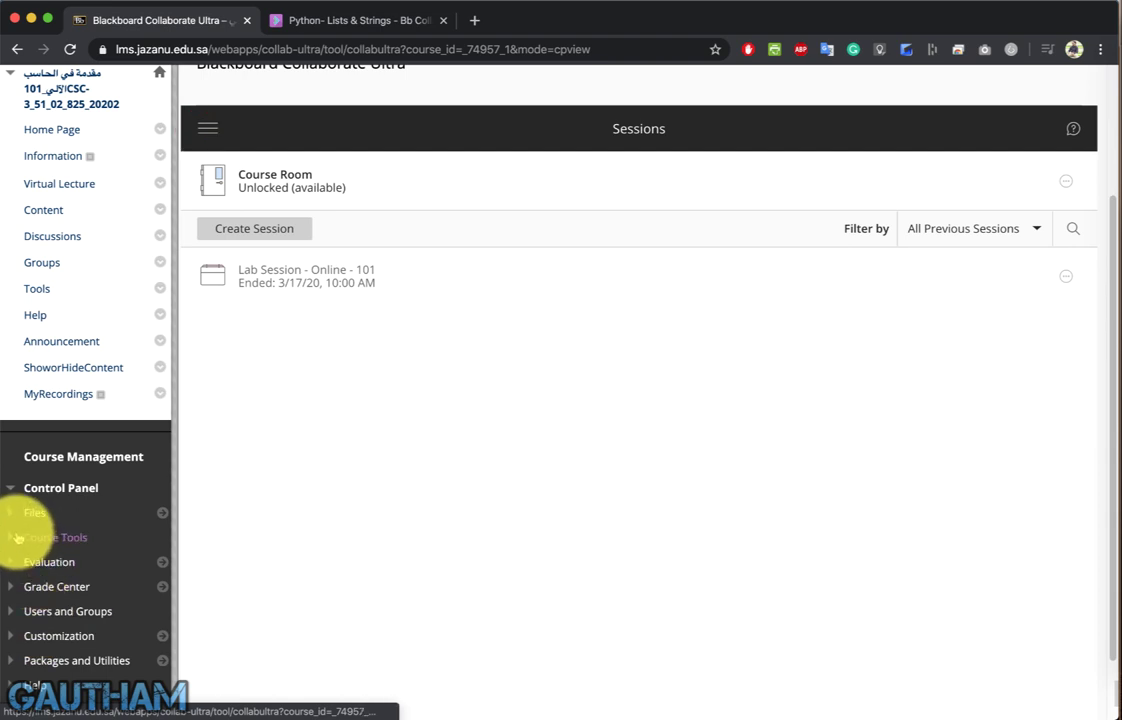
Open the course's Attendance tool and dismiss its grade settings without changes.
{"action": "scroll", "coordinate": [17, 537], "scroll_direction": "down", "scroll_amount": 1}
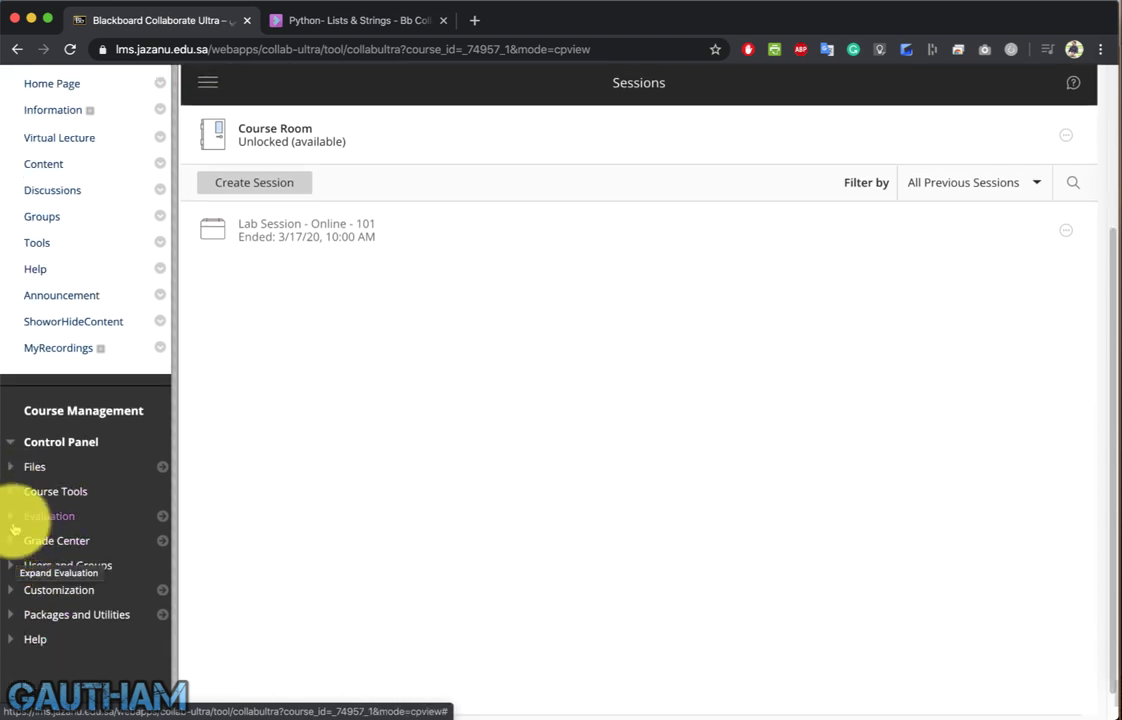
{"action": "left_click", "coordinate": [8, 493]}
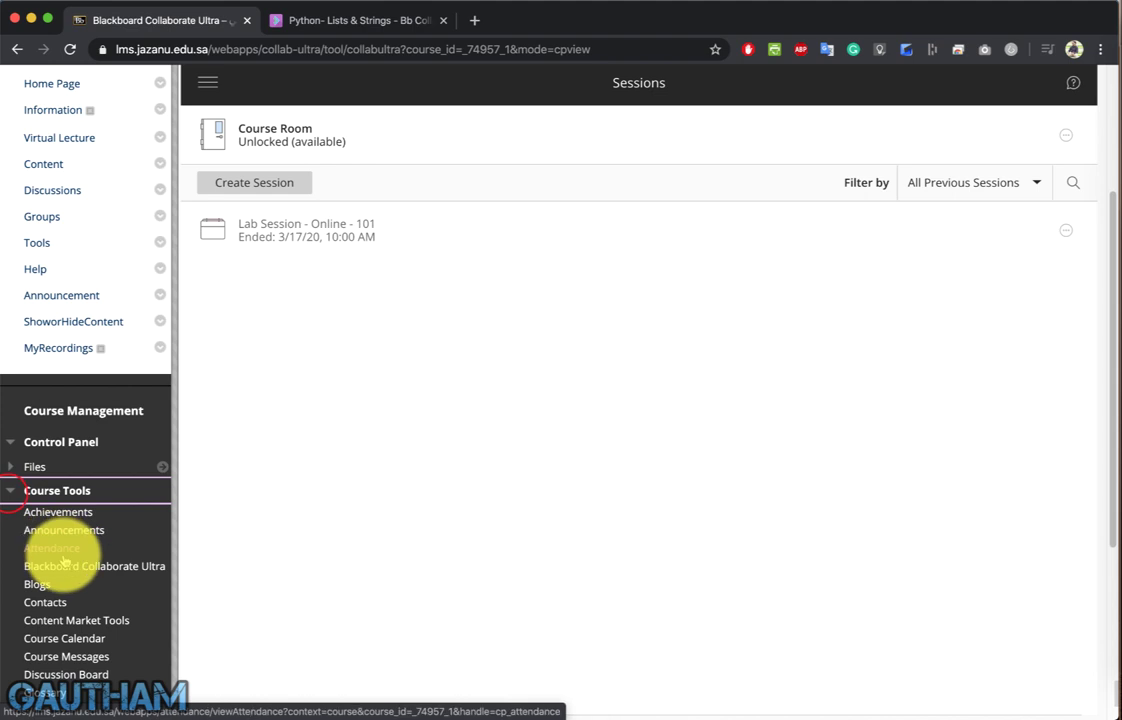
{"action": "left_click", "coordinate": [62, 550]}
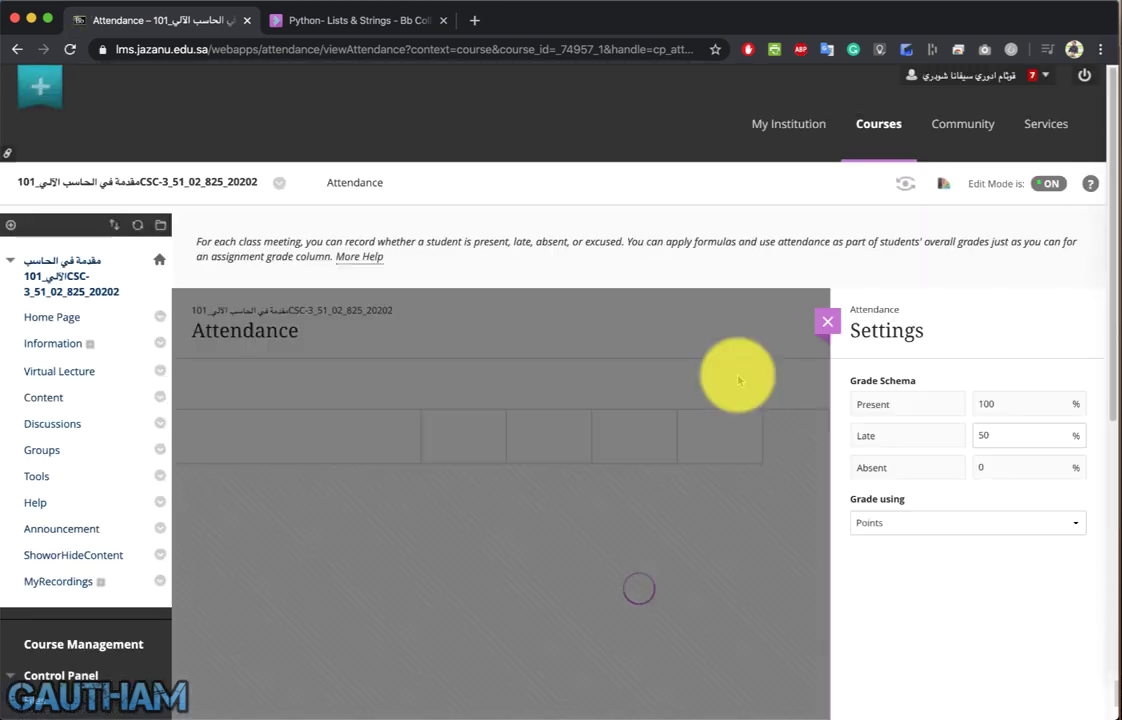
{"action": "left_click", "coordinate": [828, 322]}
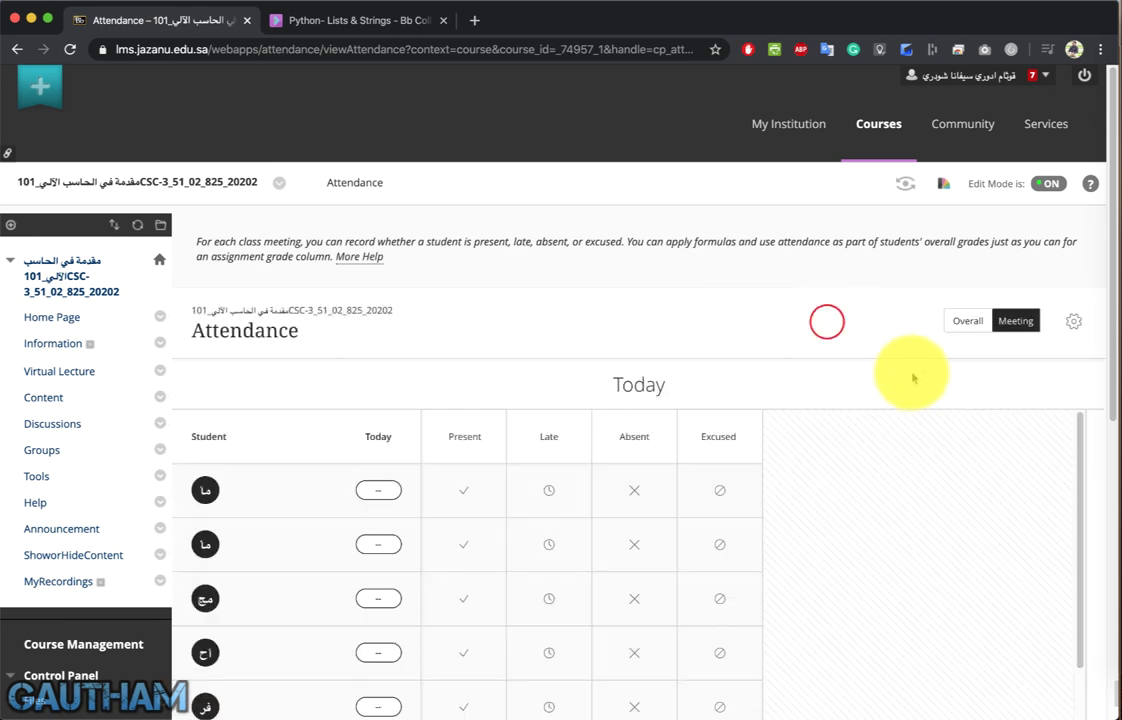
Compare the Overall and Meeting attendance views, ending in the Overall view.
{"action": "left_click", "coordinate": [955, 327]}
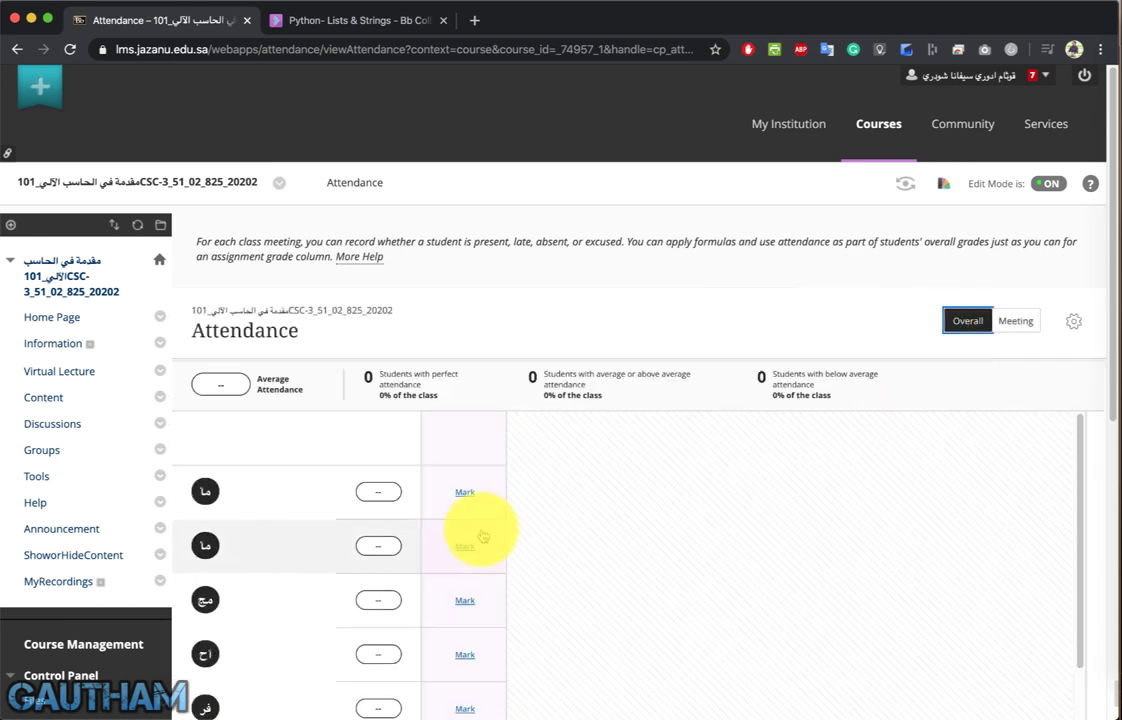
{"action": "left_click", "coordinate": [1020, 322]}
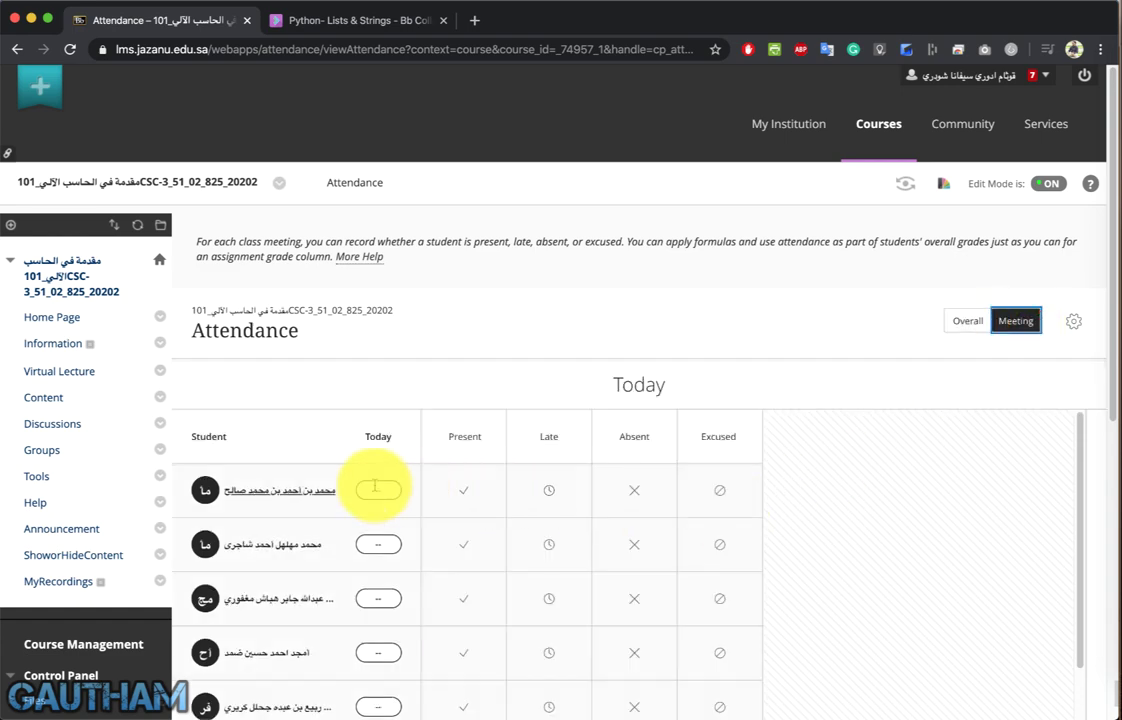
{"action": "left_click", "coordinate": [950, 325]}
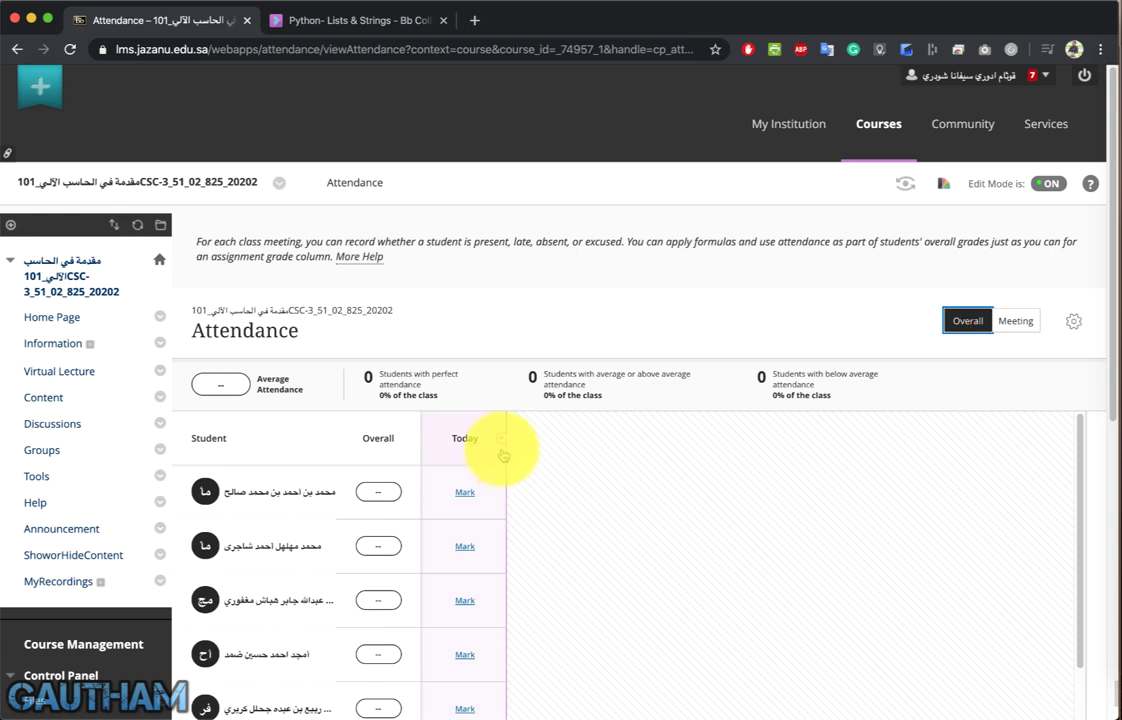
{"action": "scroll", "coordinate": [504, 446], "scroll_direction": "down", "scroll_amount": 1}
{"action": "scroll", "coordinate": [504, 446], "scroll_direction": "up", "scroll_amount": 1}
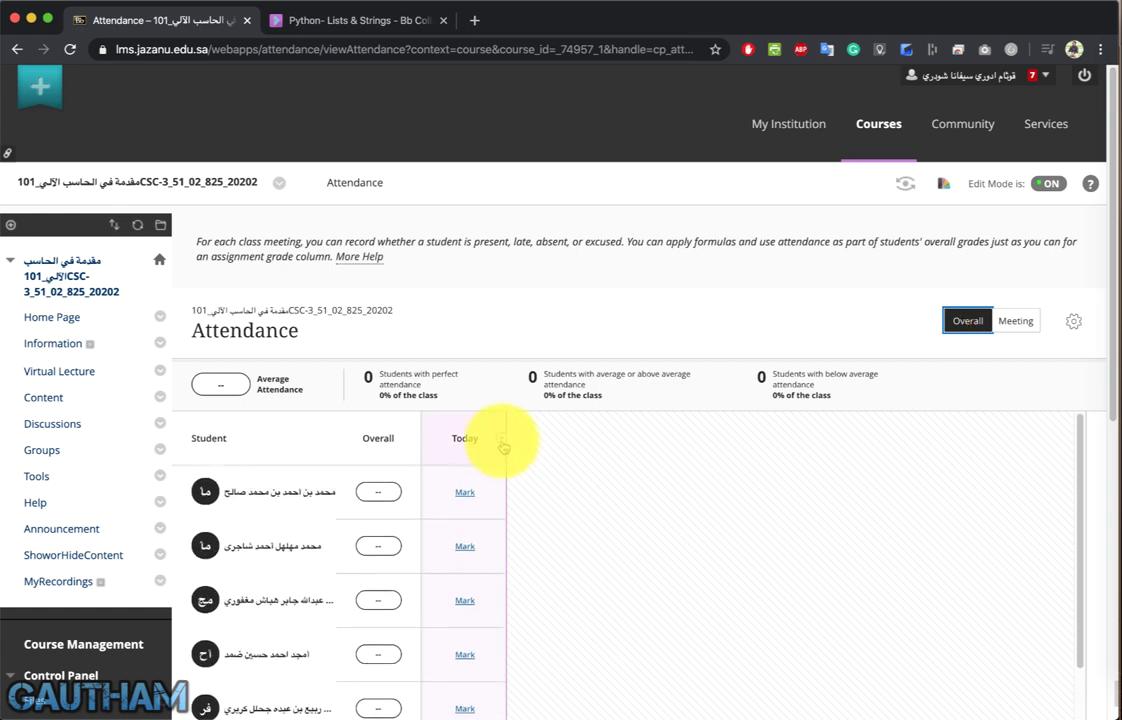
Mark today's attendance for the first three students as Present, Absent and Excused respectively.
{"action": "left_click", "coordinate": [468, 491]}
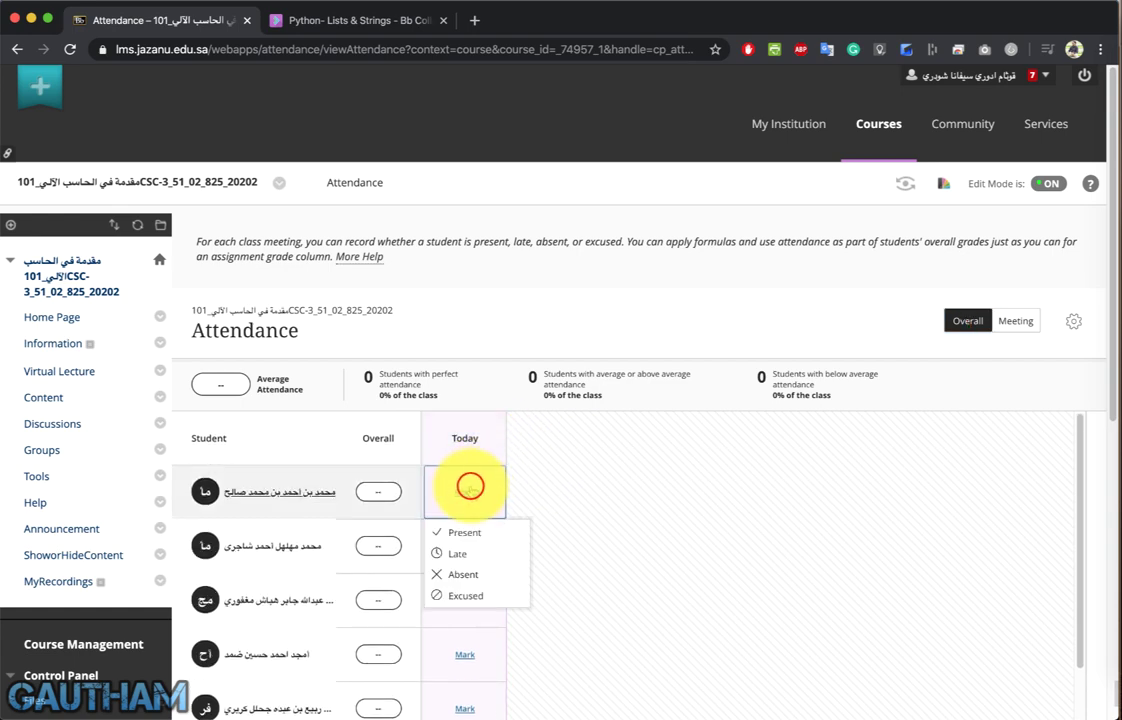
{"action": "left_click", "coordinate": [468, 530]}
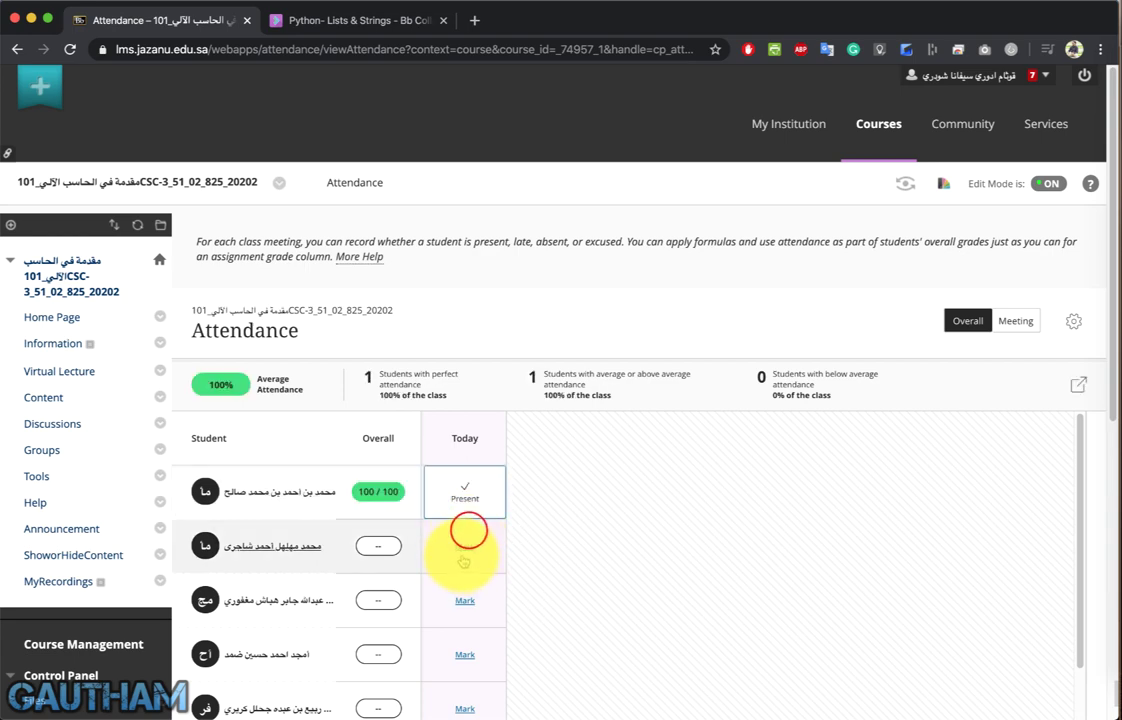
{"action": "left_click", "coordinate": [464, 546]}
{"action": "left_click", "coordinate": [468, 617]}
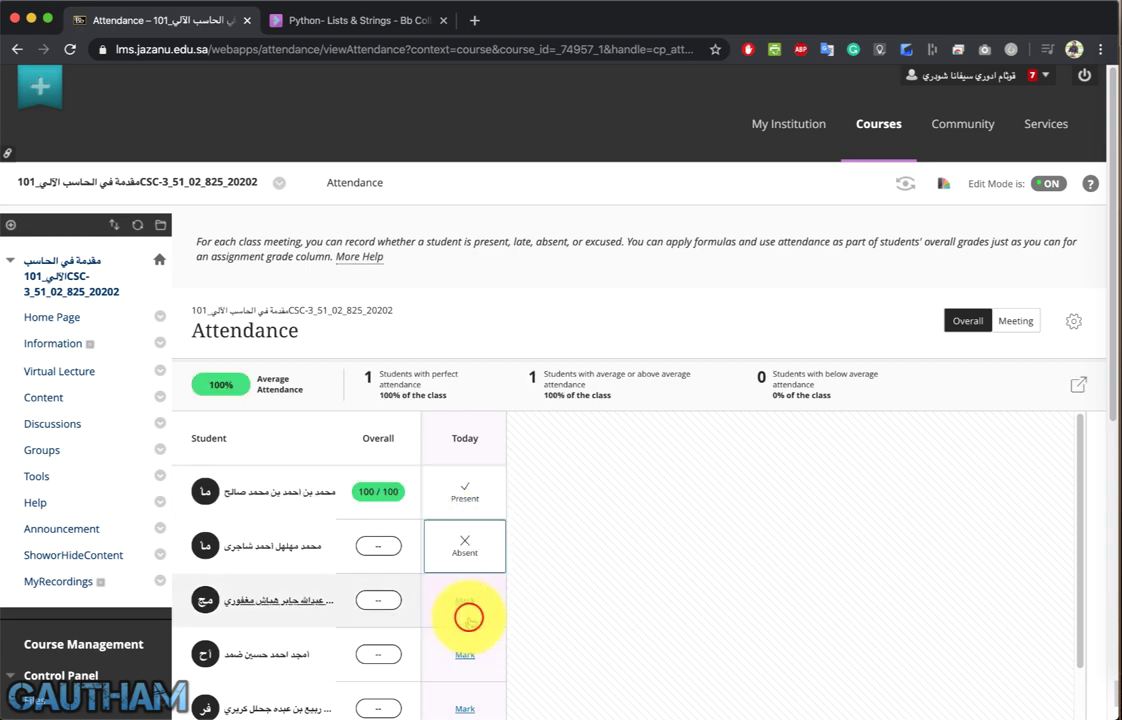
{"action": "left_click", "coordinate": [466, 602]}
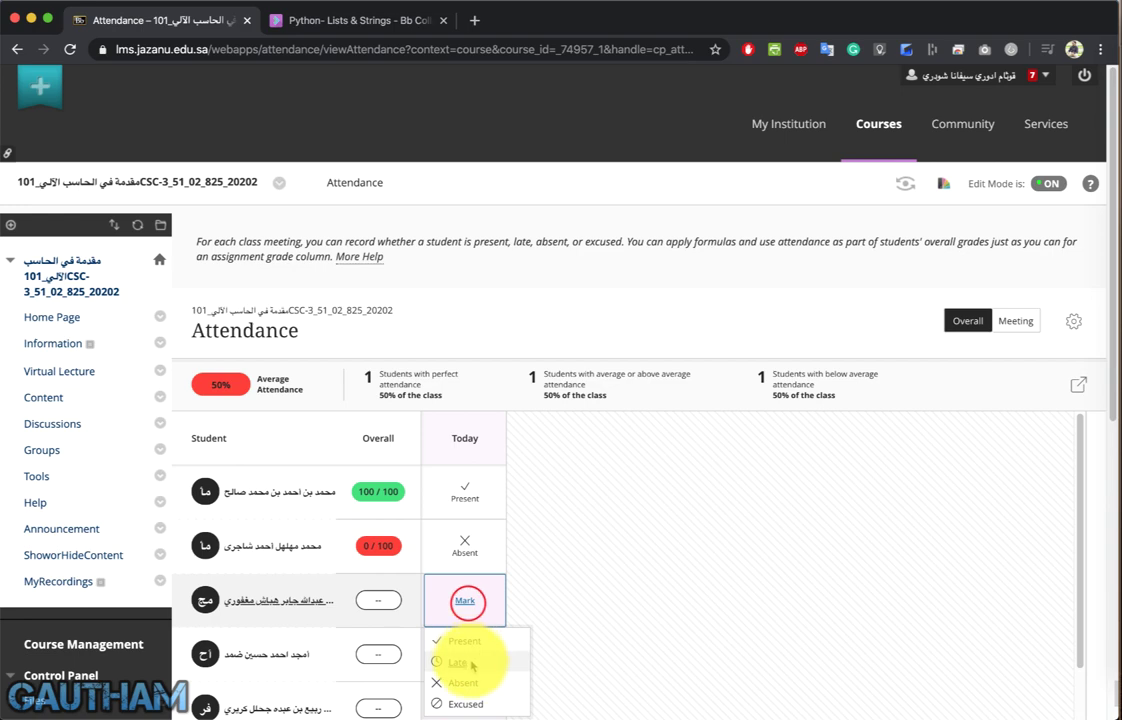
{"action": "left_click", "coordinate": [470, 703]}
{"action": "scroll", "coordinate": [467, 640], "scroll_direction": "down", "scroll_amount": 1}
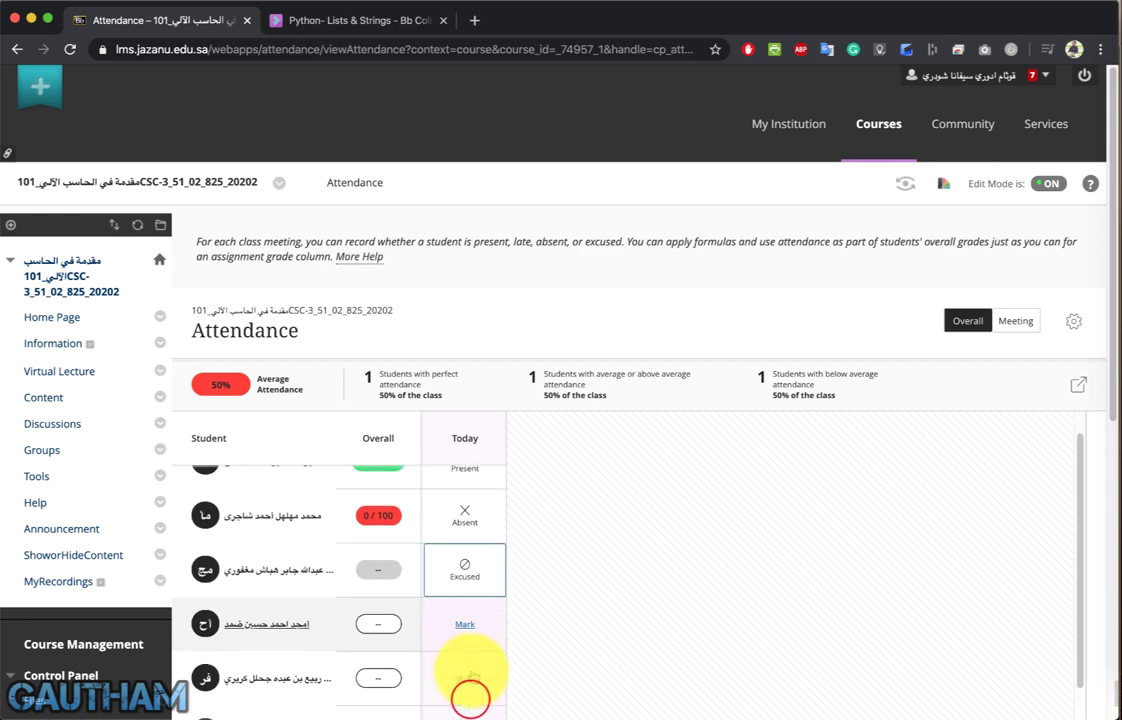
{"action": "scroll", "coordinate": [468, 598], "scroll_direction": "up", "scroll_amount": 1}
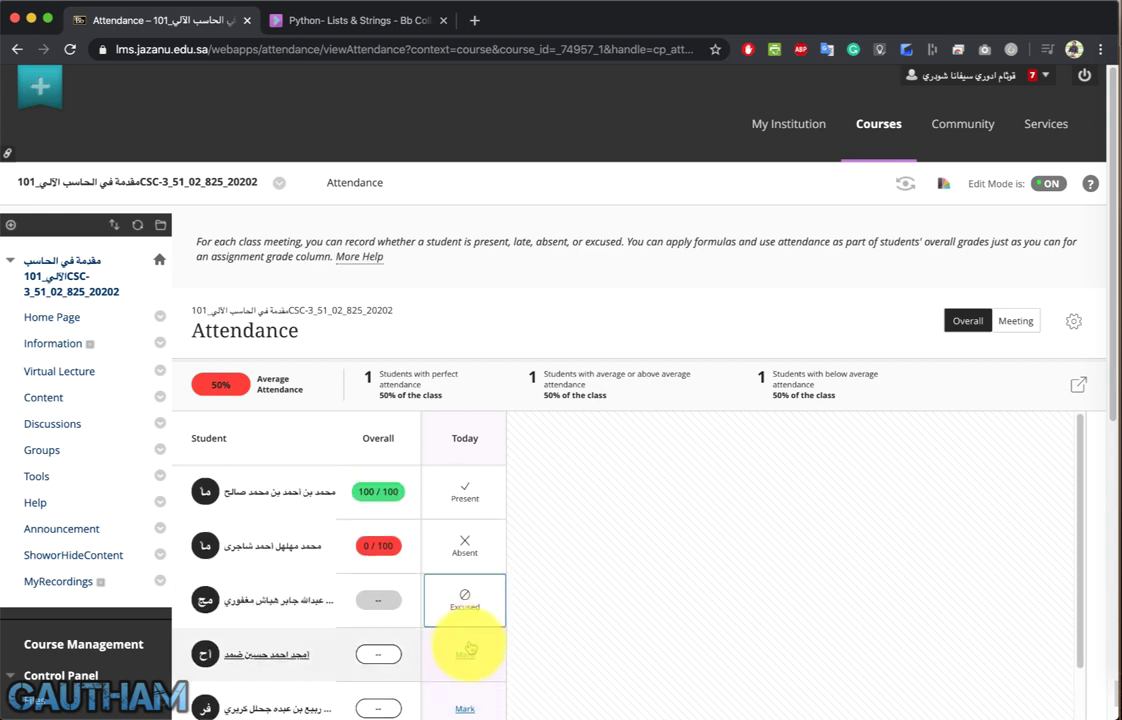
Add a second attendance meeting dated 3/25/20 and display today's marks in the Meeting view.
{"action": "left_click", "coordinate": [501, 435]}
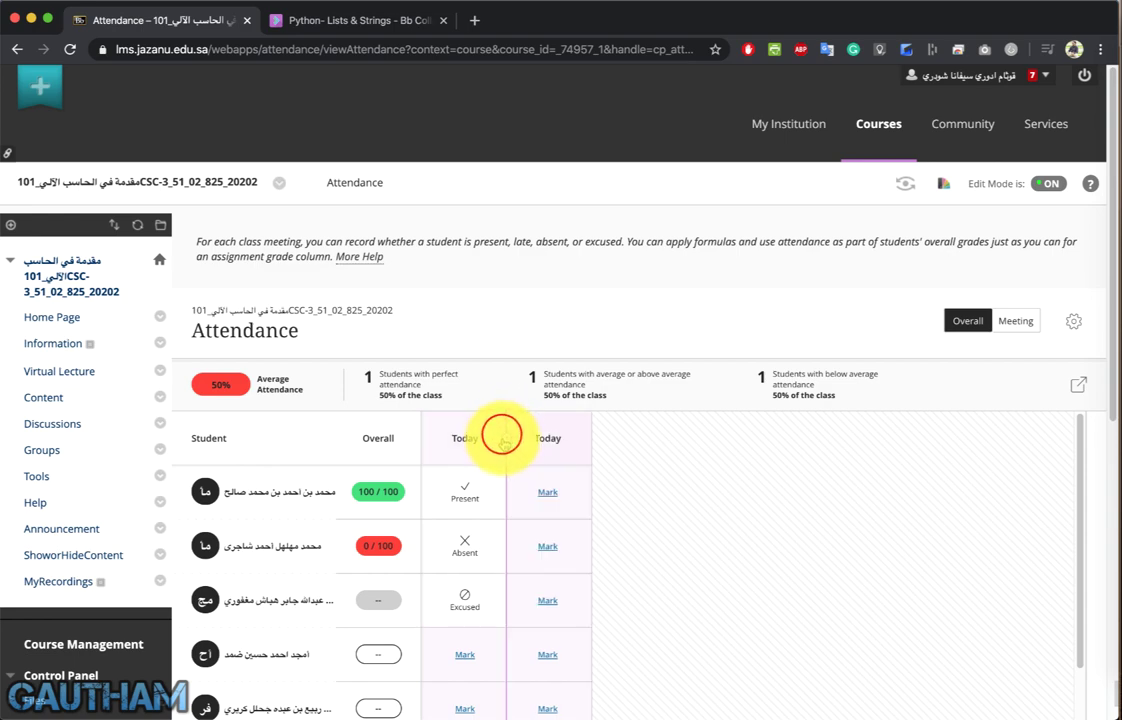
{"action": "left_click", "coordinate": [548, 441]}
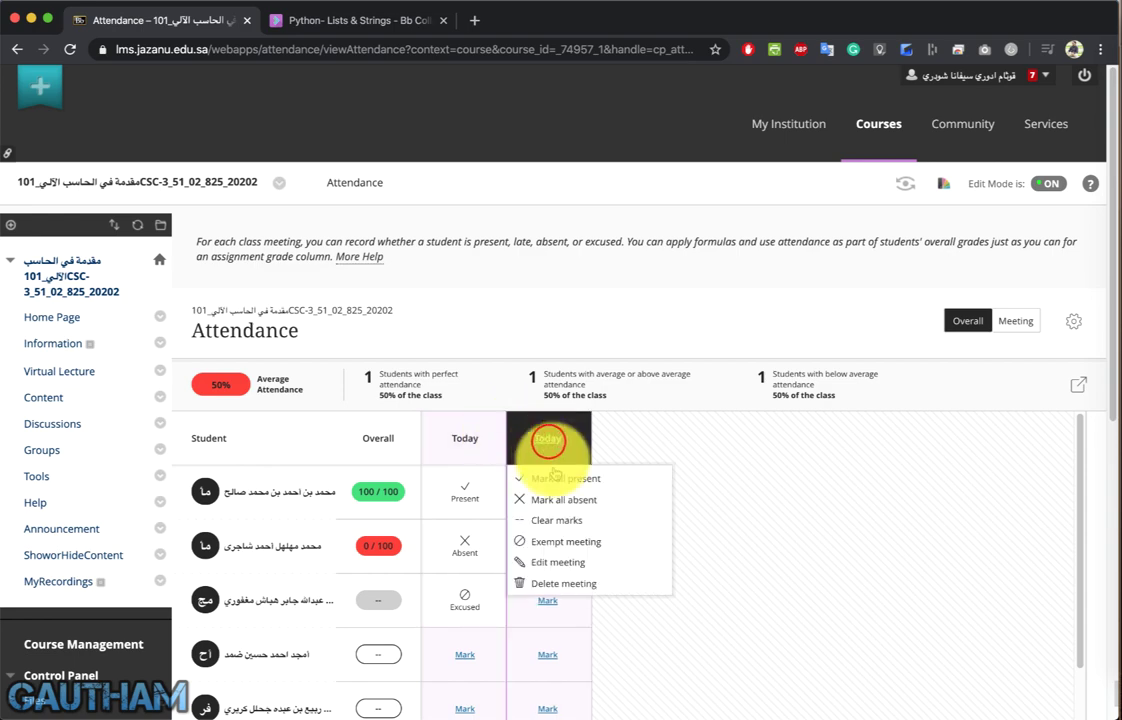
{"action": "left_click", "coordinate": [570, 563]}
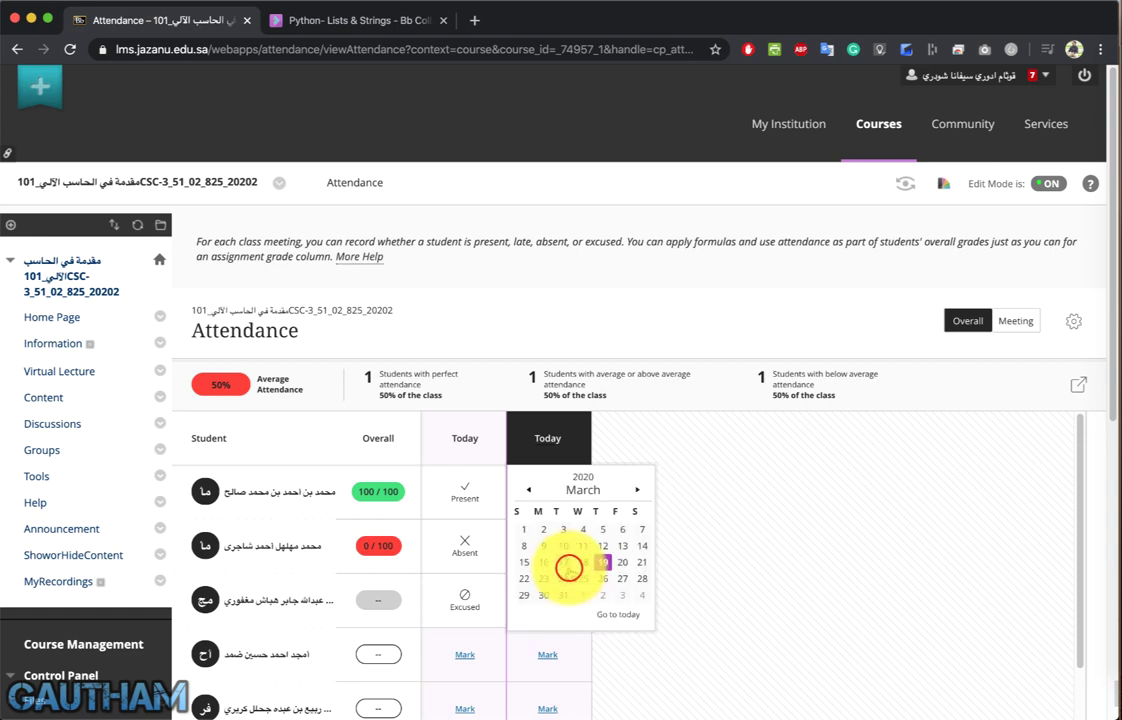
{"action": "left_click", "coordinate": [583, 578]}
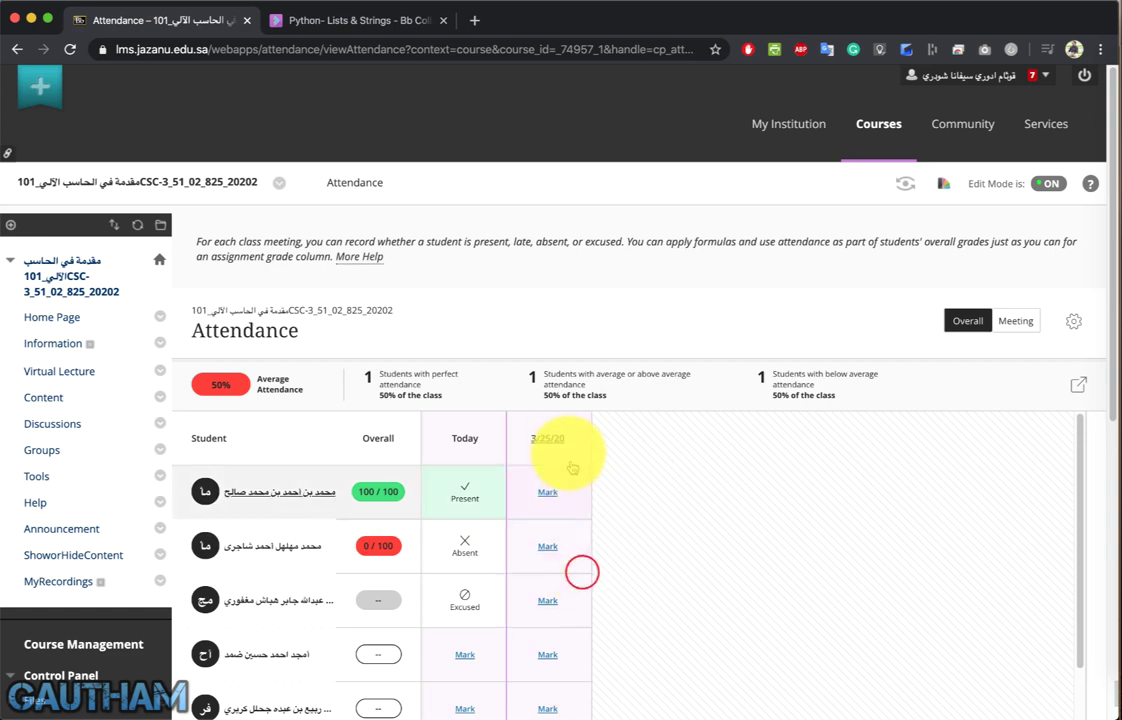
{"action": "scroll", "coordinate": [556, 540], "scroll_direction": "down", "scroll_amount": 1}
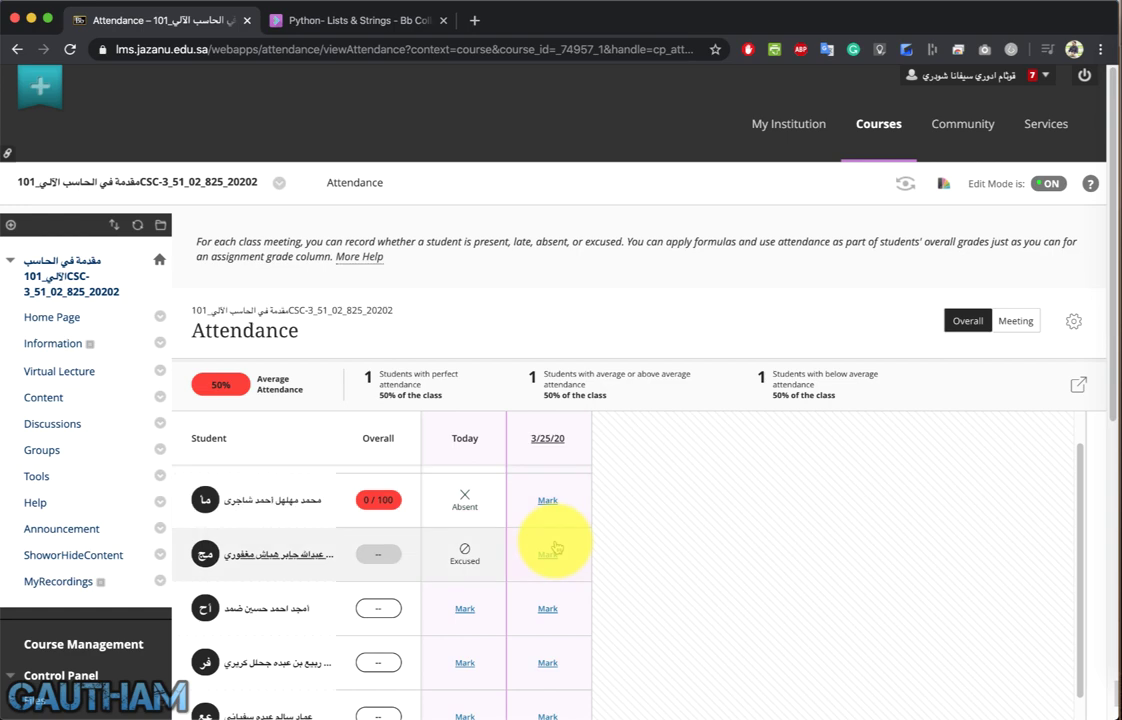
{"action": "scroll", "coordinate": [554, 535], "scroll_direction": "up", "scroll_amount": 1}
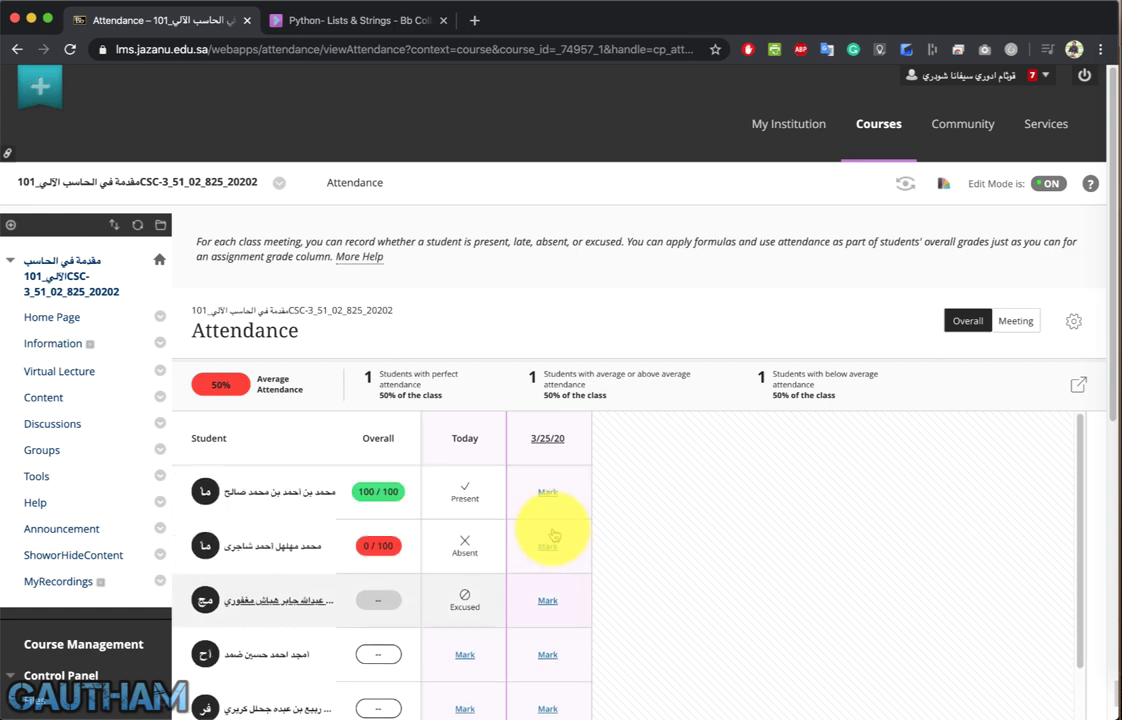
{"action": "left_click", "coordinate": [999, 323]}
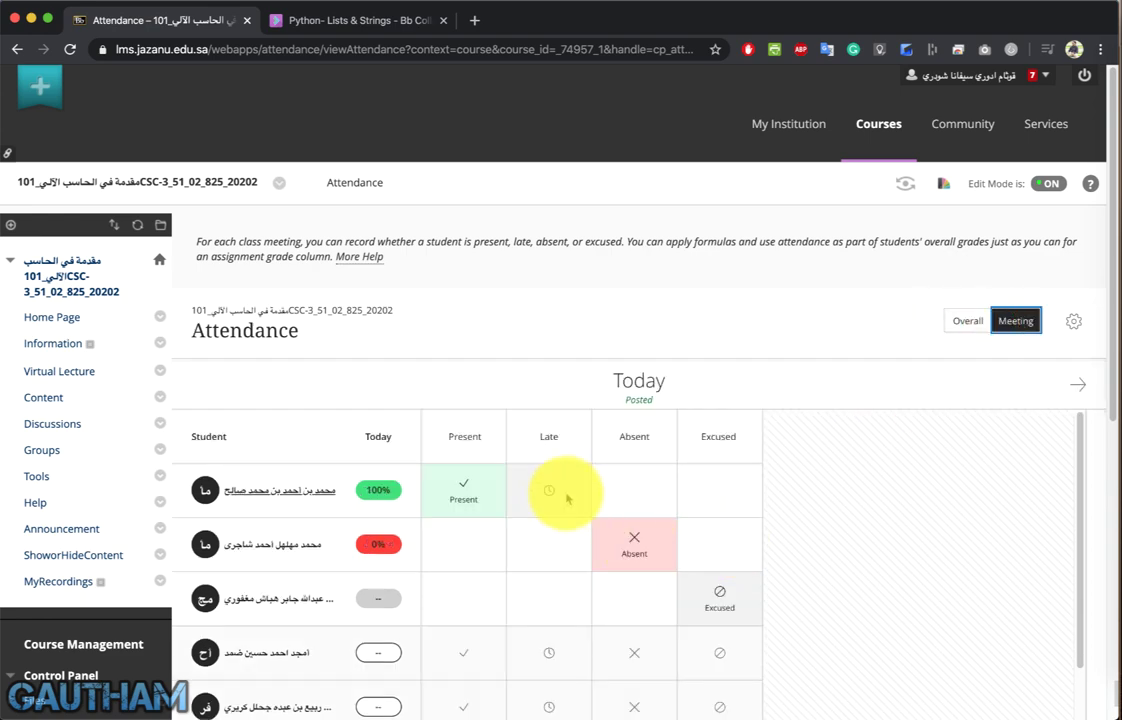